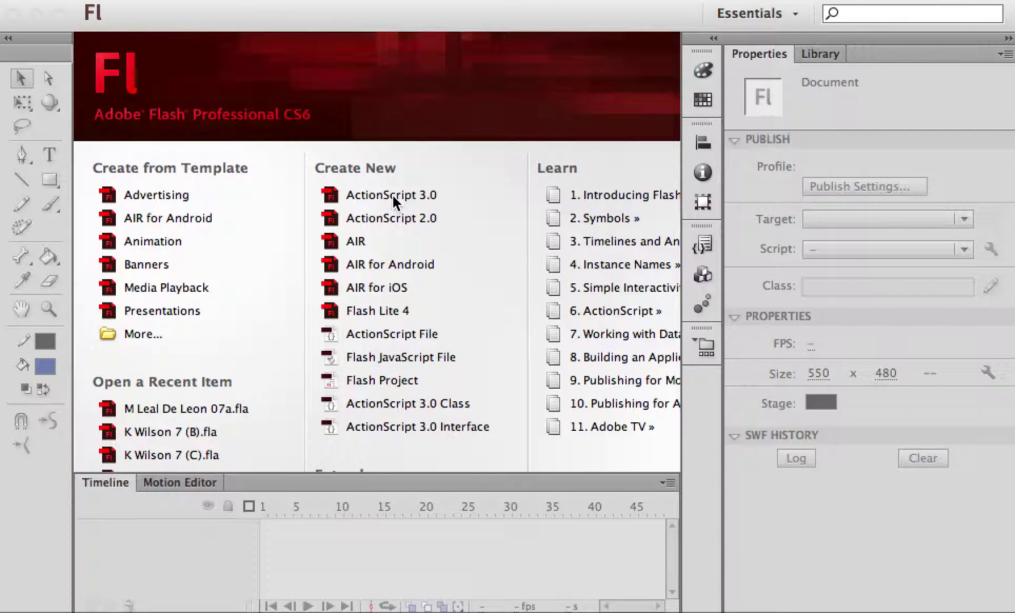
# Create a new ActionScript 3.0 document and fit the whole stage frame in view.
pyautogui.click(392, 194)
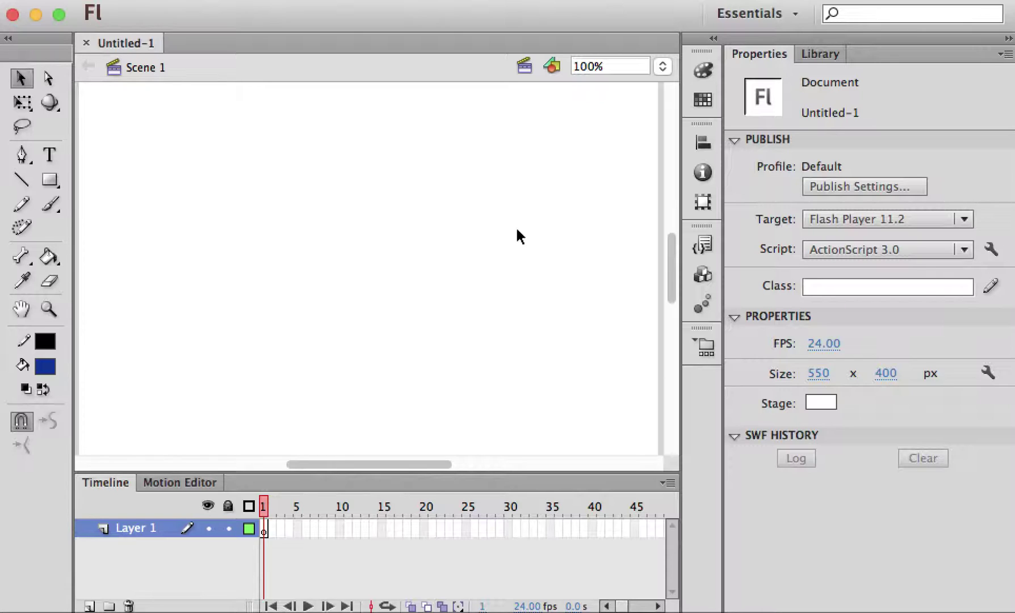
pyautogui.click(601, 66)
pyautogui.click(662, 69)
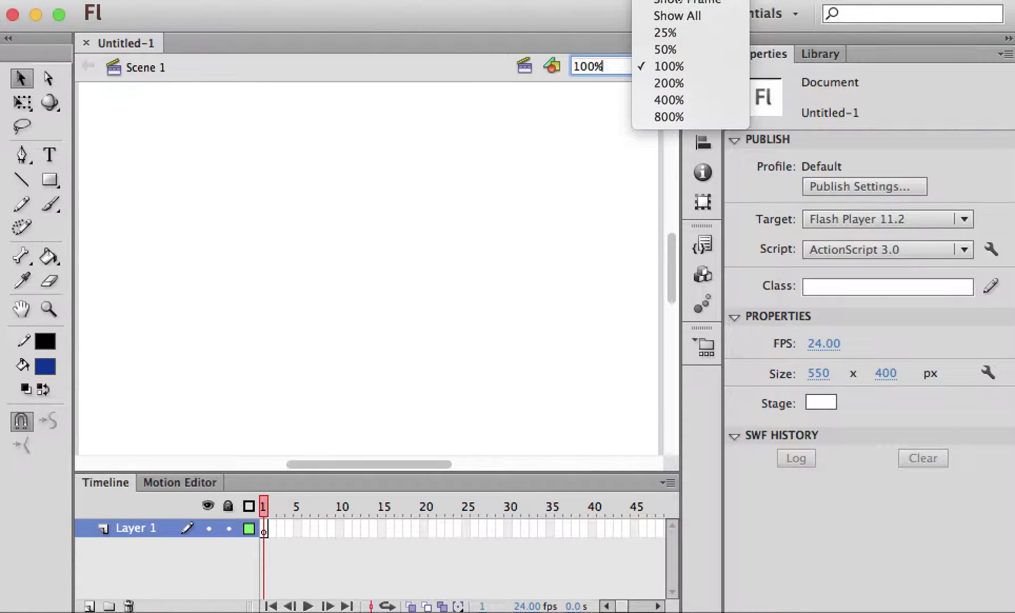
pyautogui.click(687, 2)
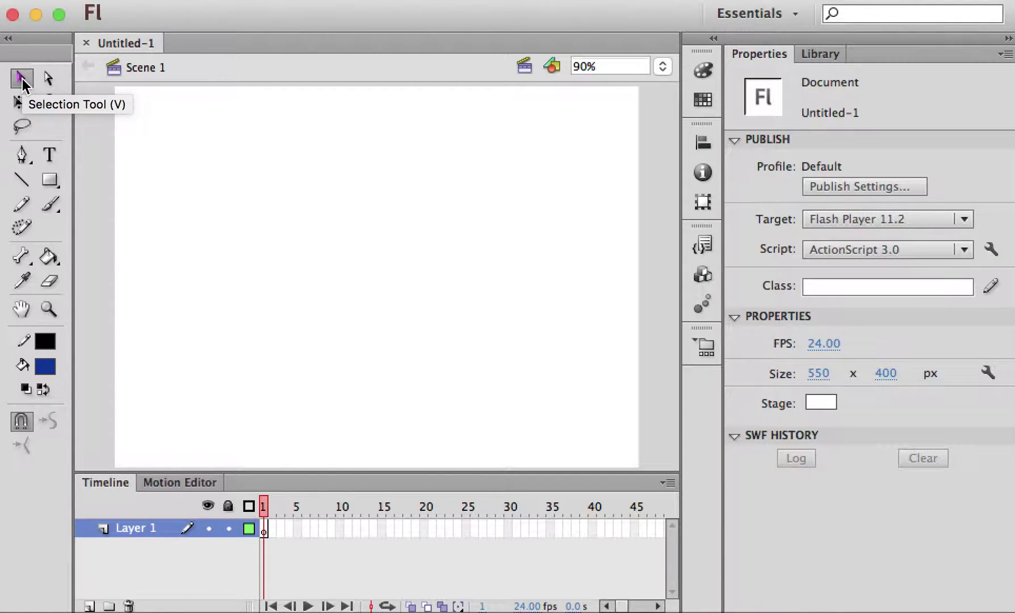
# Try cyan as the stage background colour, and settle on a pale teal.
pyautogui.click(818, 402)
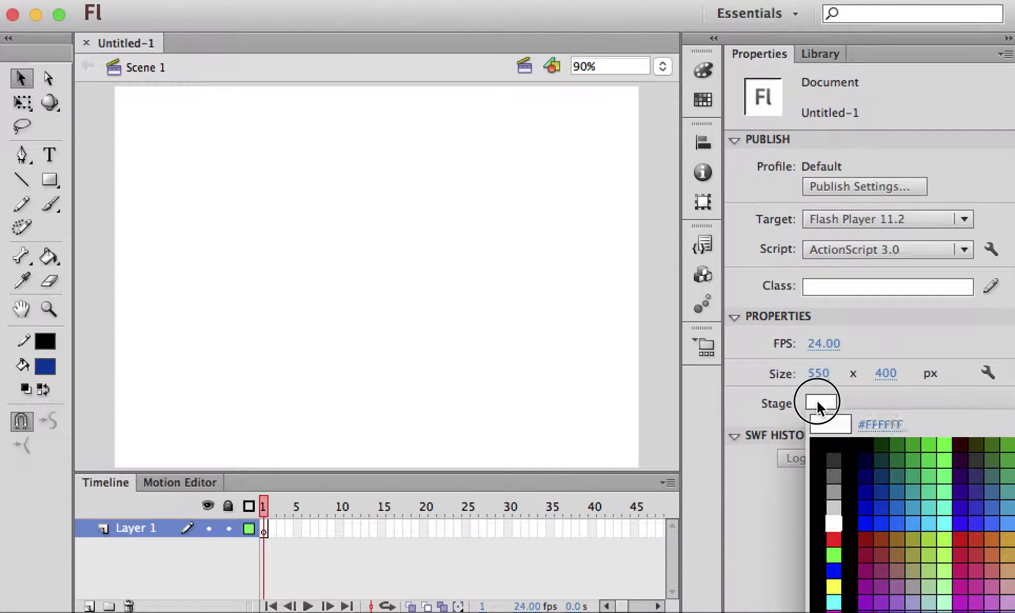
pyautogui.moveTo(817, 400); pyautogui.dragTo(838, 505)
pyautogui.click(819, 401)
pyautogui.moveTo(818, 399); pyautogui.dragTo(834, 602)
pyautogui.click(821, 402)
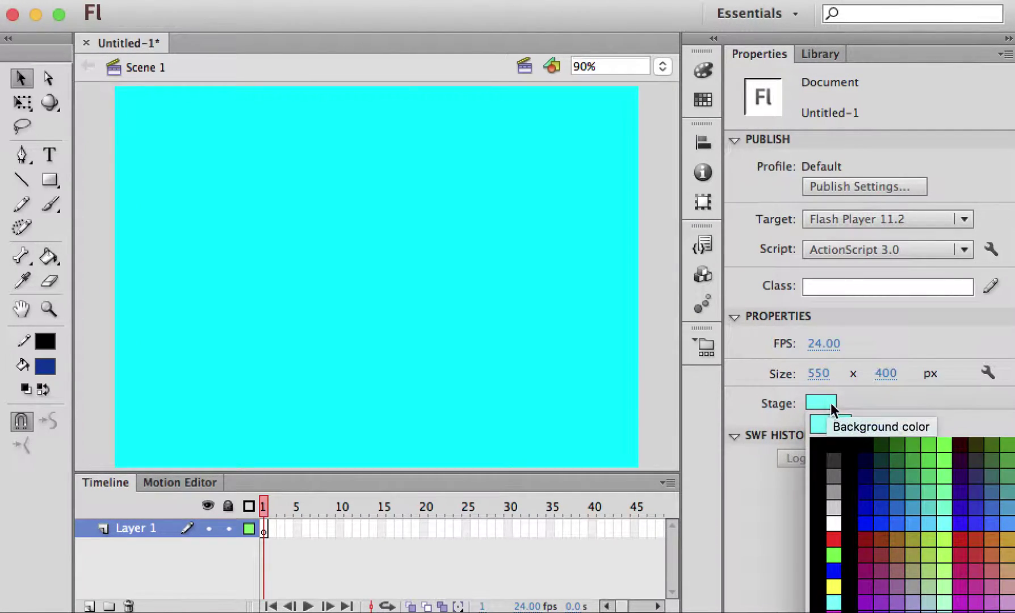
pyautogui.click(942, 597)
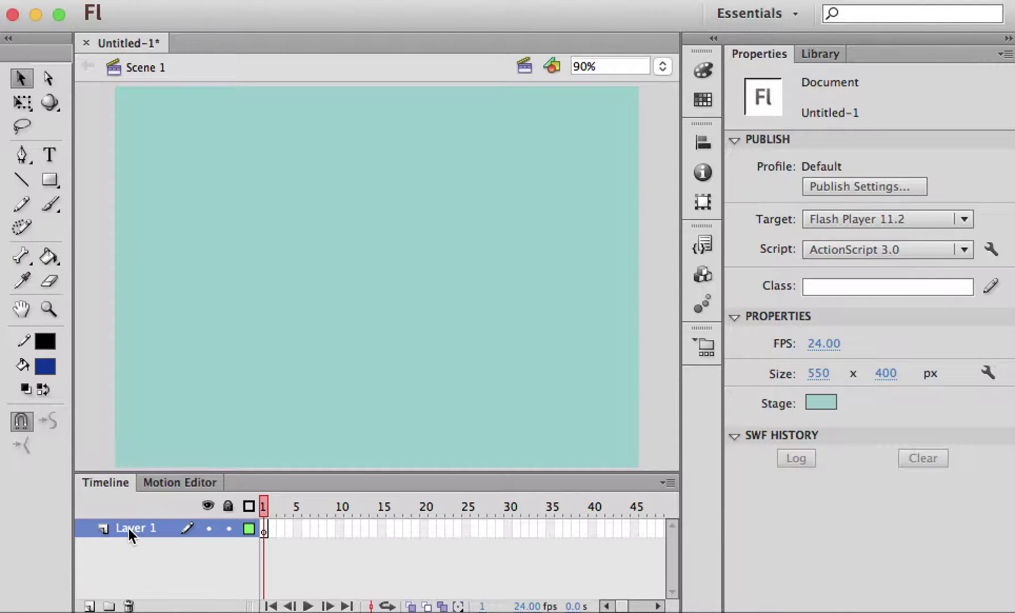
# Draw a dark-blue rectangle without a stroke, about 430 × 40 px, across the lower half of the stage.
pyautogui.click(52, 182)
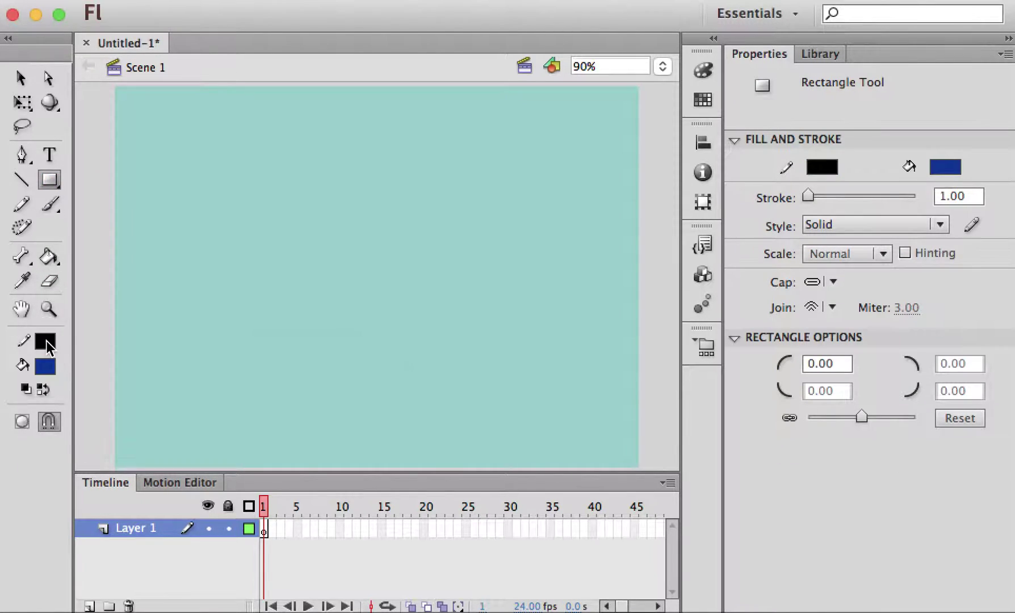
pyautogui.click(46, 341)
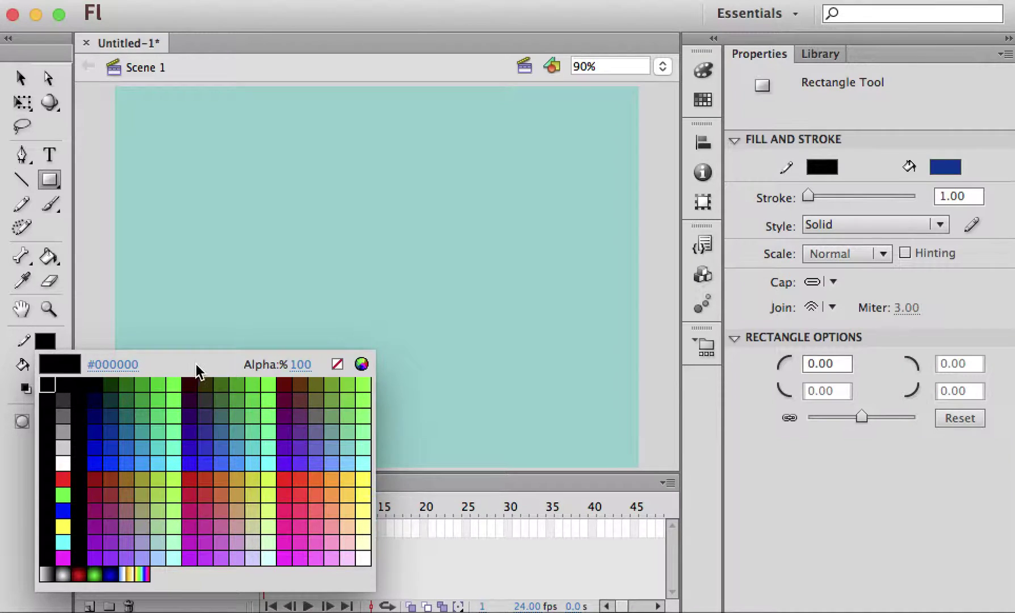
pyautogui.click(338, 363)
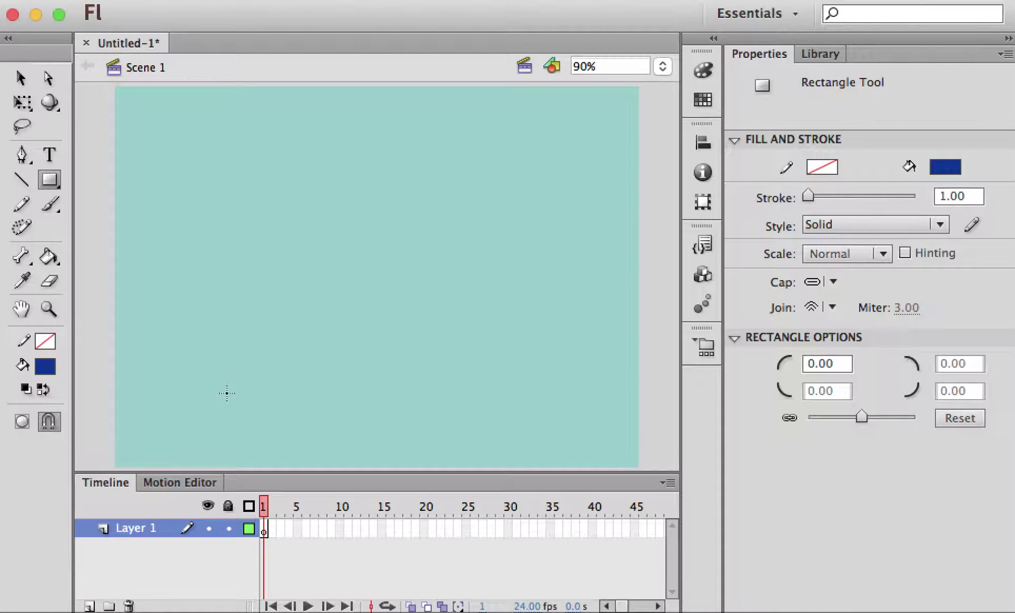
pyautogui.click(819, 54)
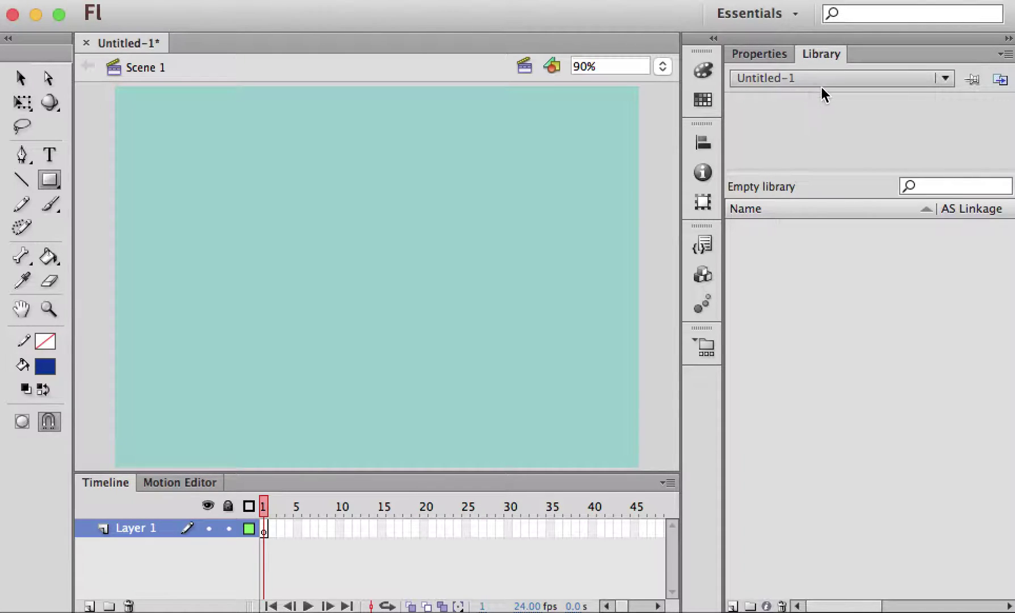
pyautogui.click(760, 53)
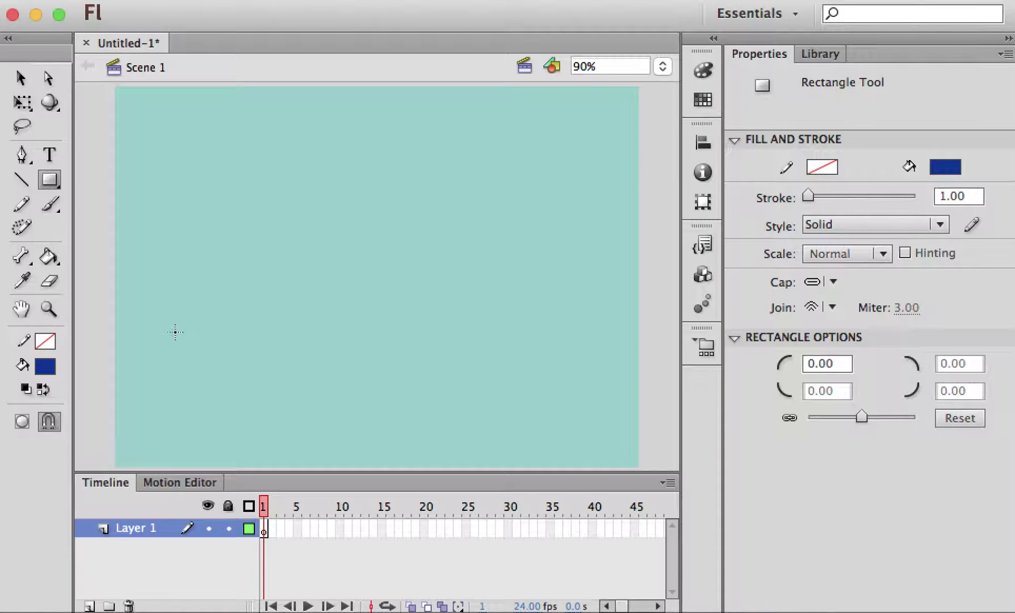
pyautogui.moveTo(170, 320); pyautogui.dragTo(579, 356)
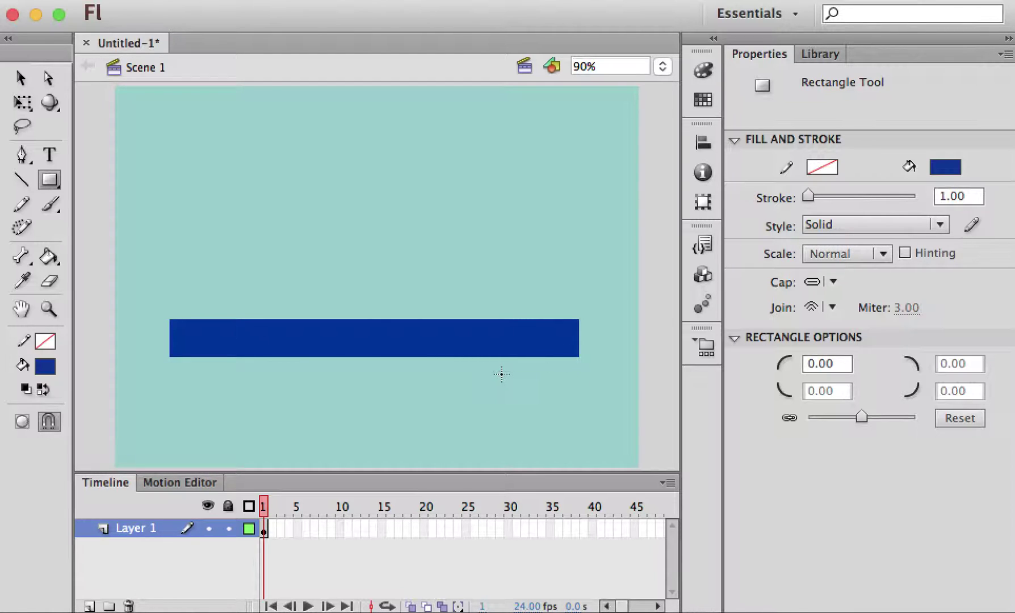
# Add a chain of four bones along the blue bar from left to right, and flex its right end back to nearly straight.
pyautogui.click(21, 79)
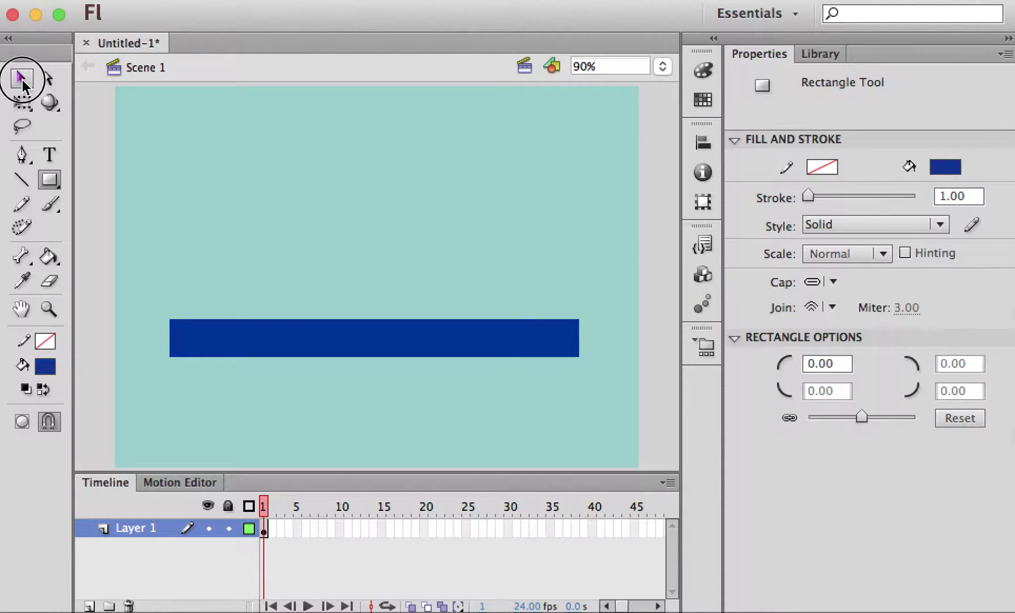
pyautogui.click(279, 346)
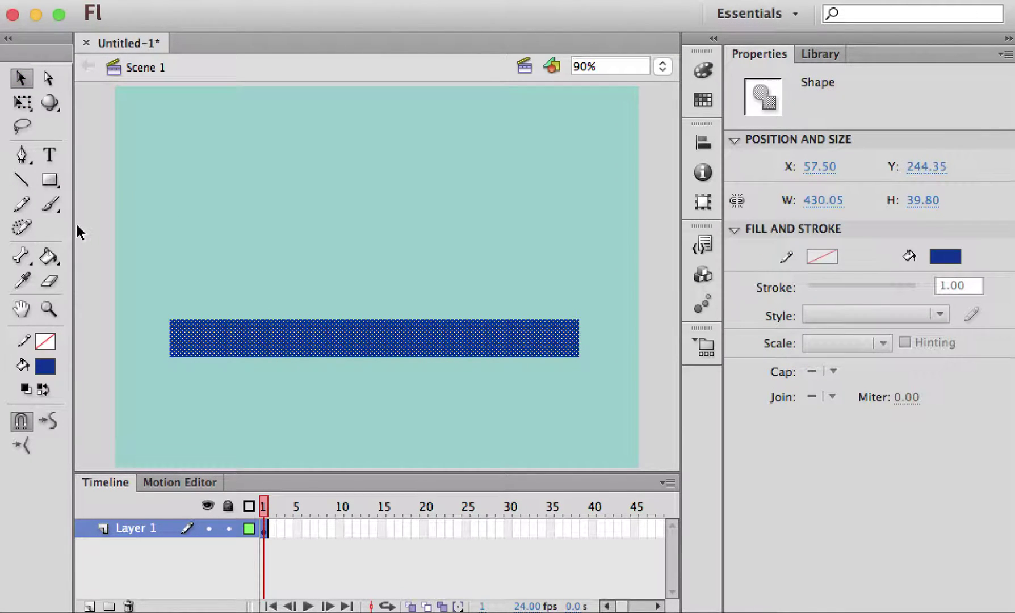
pyautogui.click(21, 256)
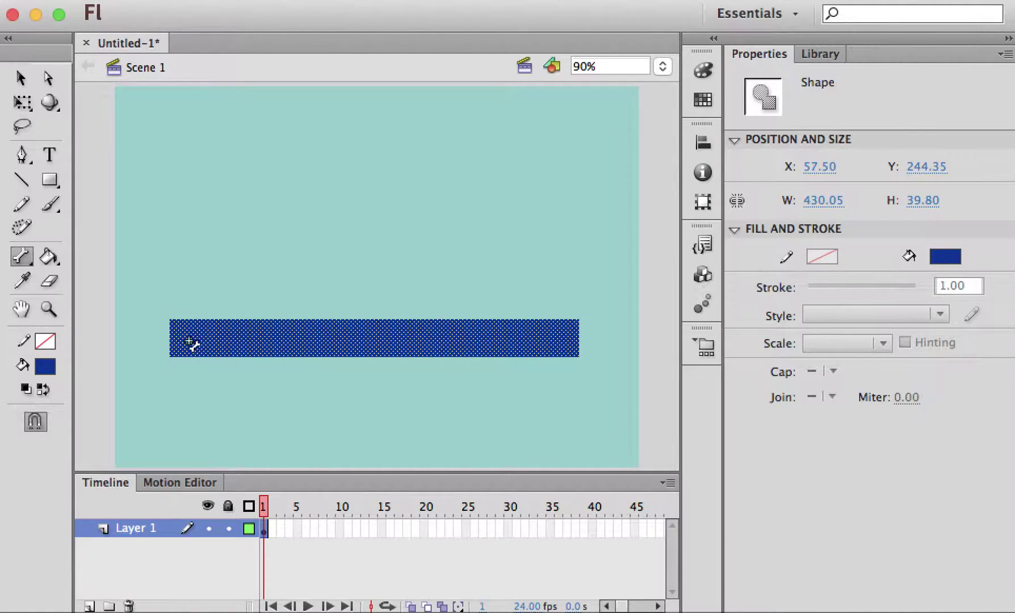
pyautogui.moveTo(191, 340); pyautogui.dragTo(559, 340)
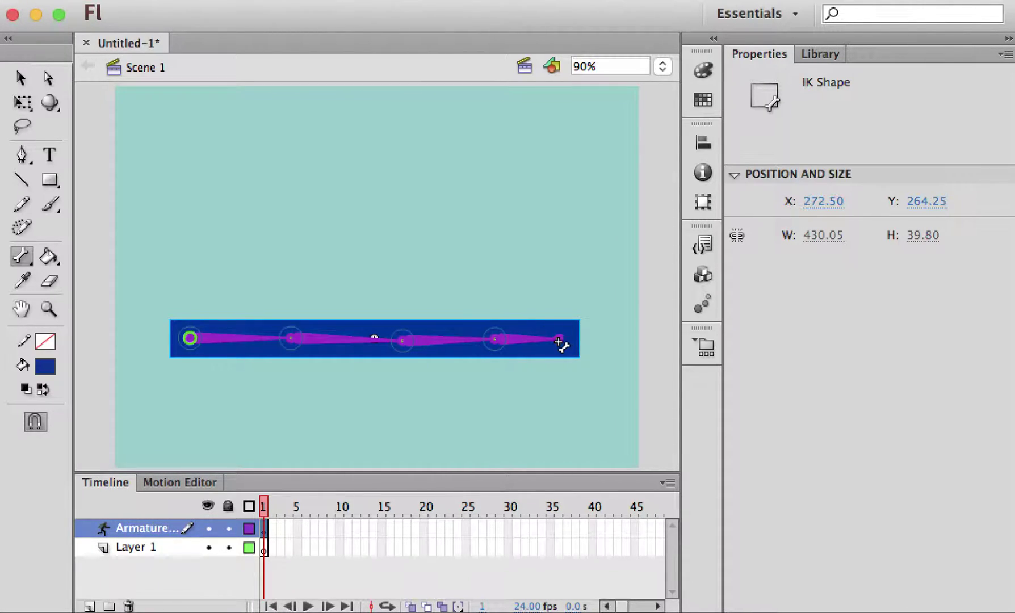
pyautogui.click(21, 77)
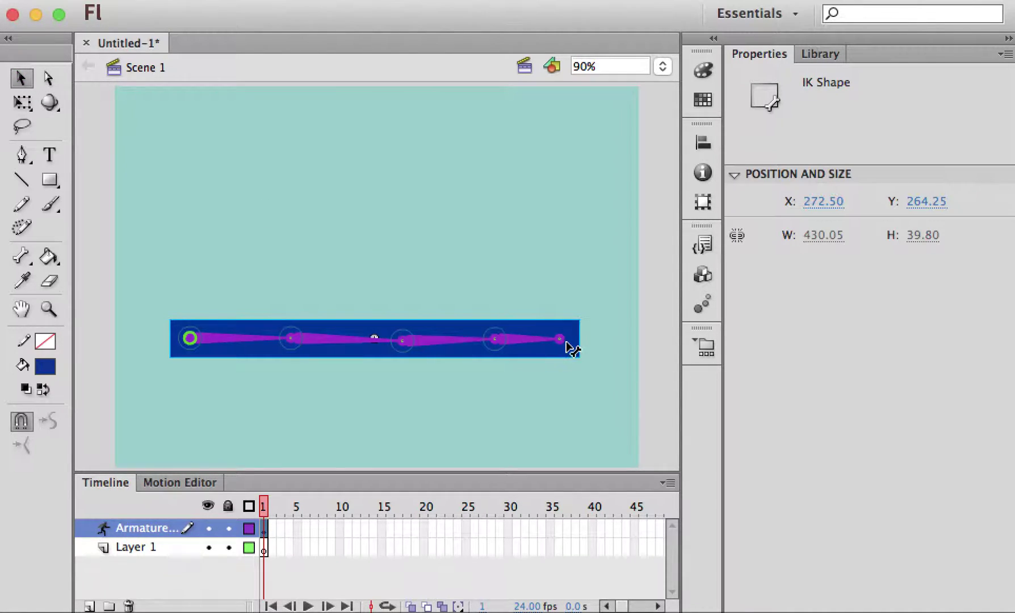
pyautogui.moveTo(560, 341); pyautogui.dragTo(612, 347)
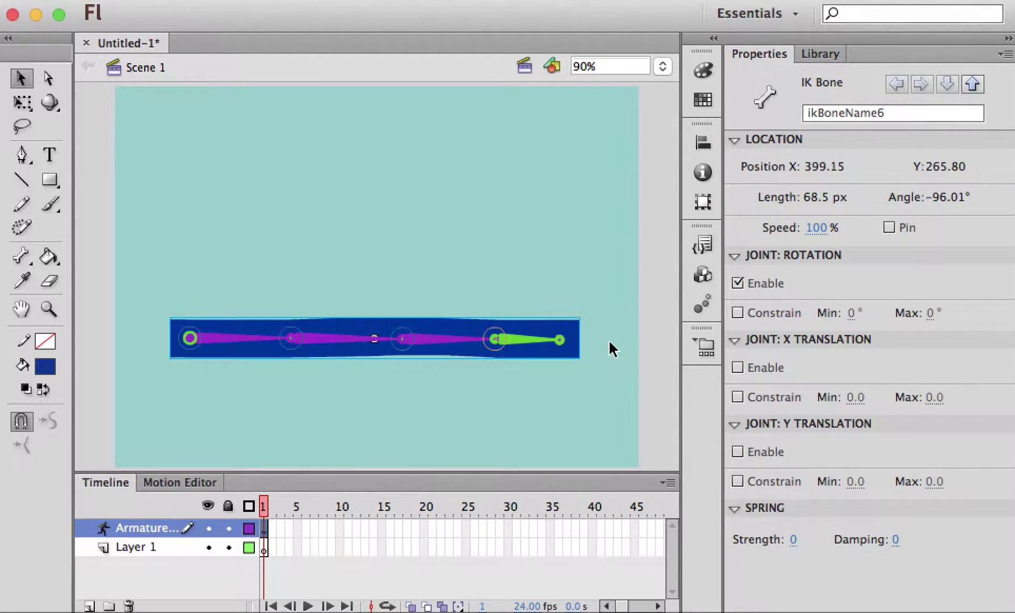
# Insert a pose at frame 25 of the armature layer.
pyautogui.rightClick(299, 526)
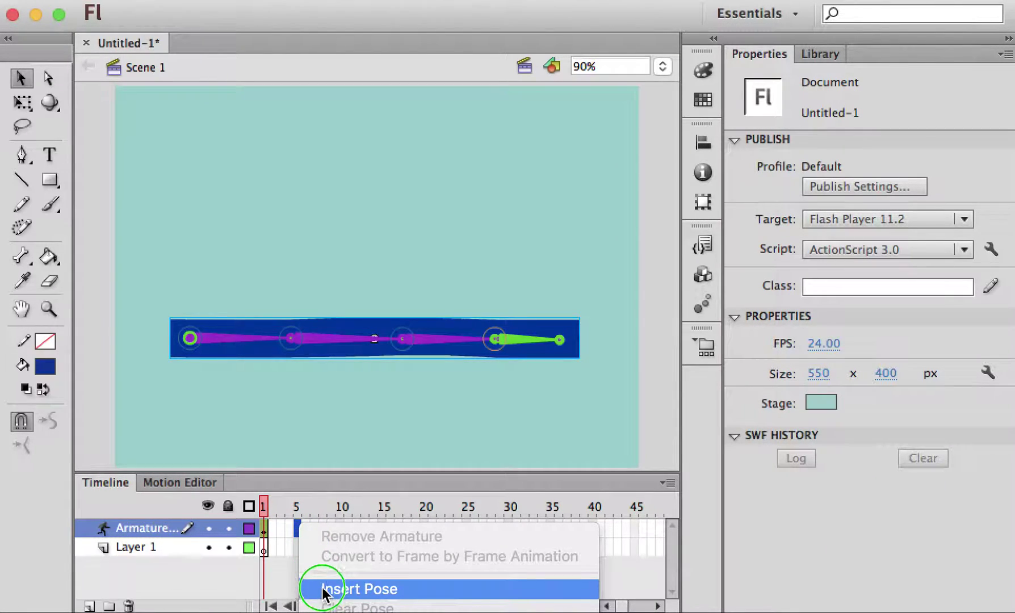
pyautogui.click(284, 493)
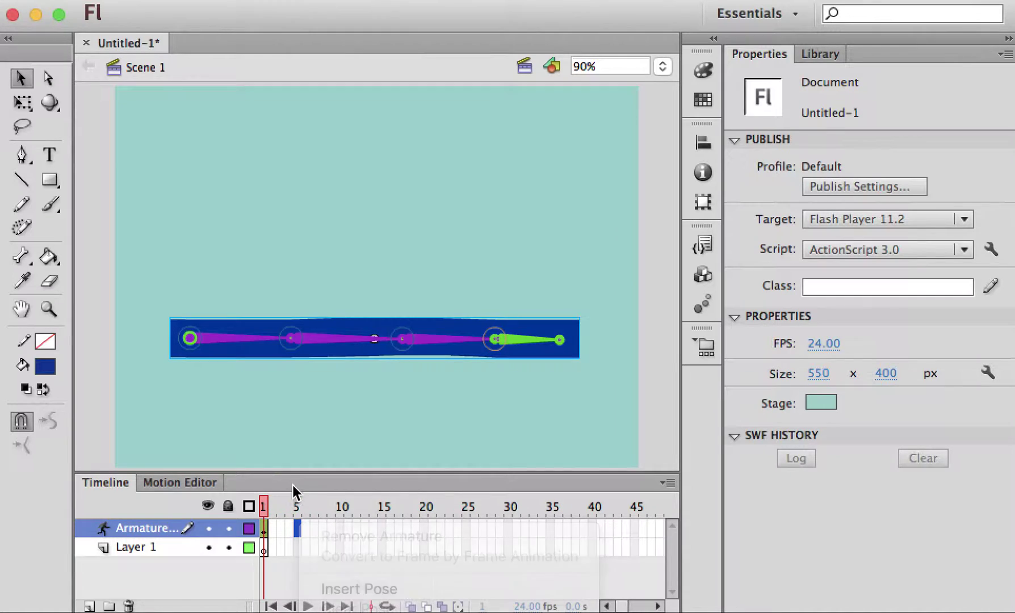
pyautogui.rightClick(466, 528)
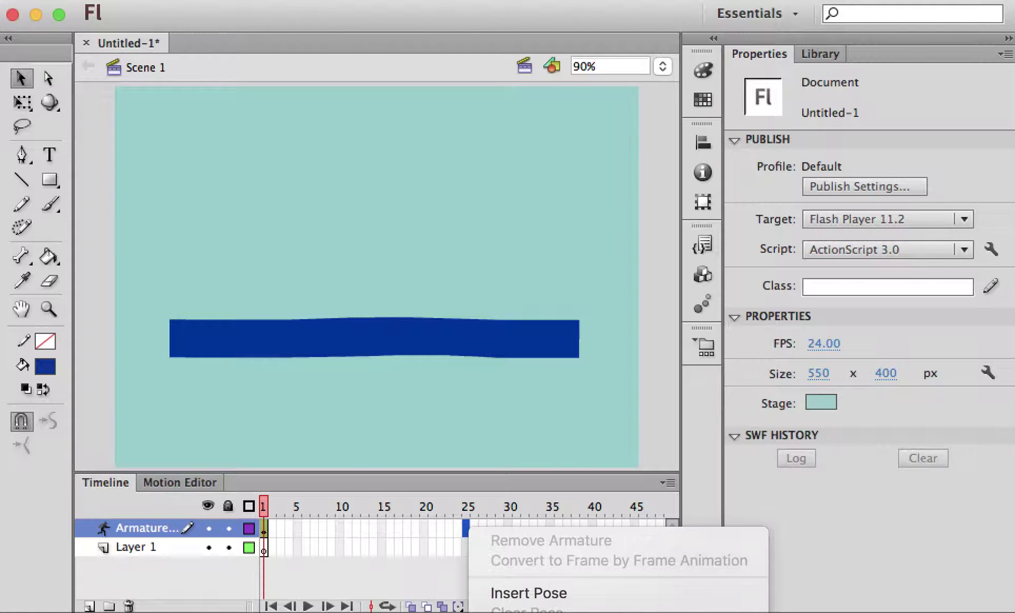
pyautogui.click(529, 593)
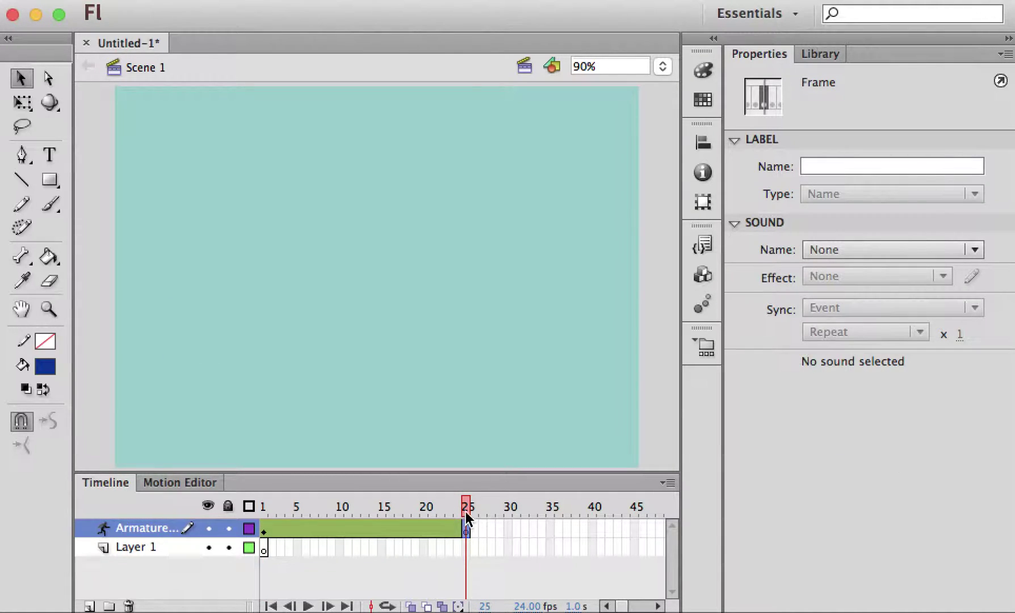
# Pose the armature at frame 5 by bending the bar's right end steeply upward into a curve.
pyautogui.moveTo(466, 514); pyautogui.dragTo(249, 515)
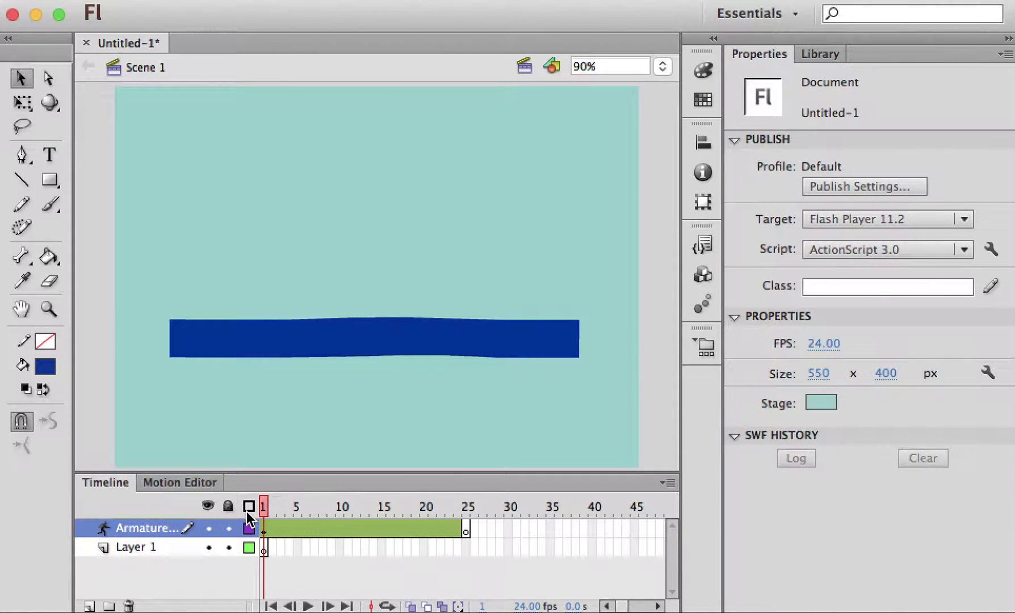
pyautogui.click(296, 532)
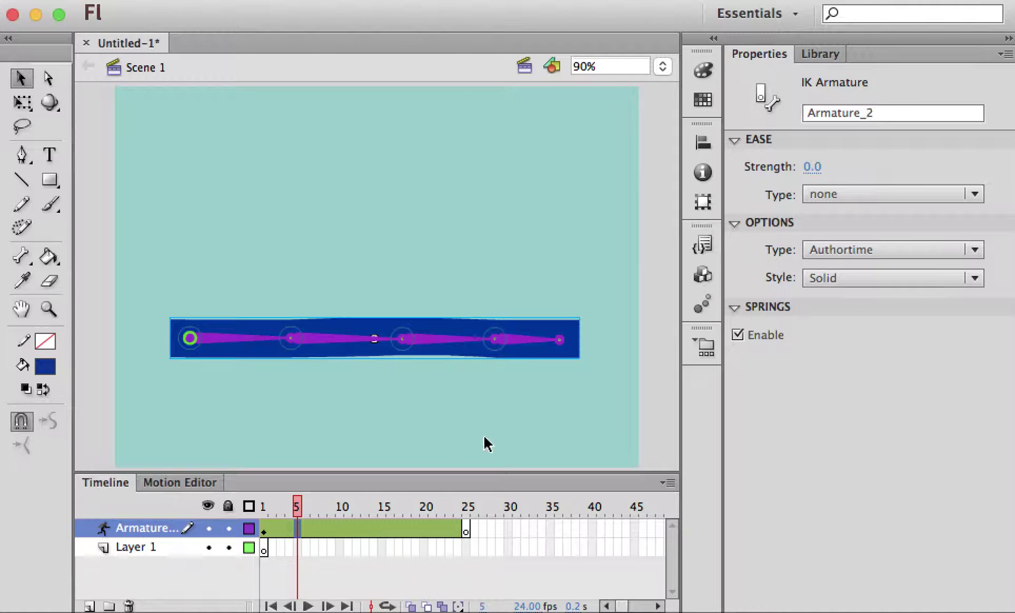
pyautogui.moveTo(560, 339); pyautogui.dragTo(476, 165)
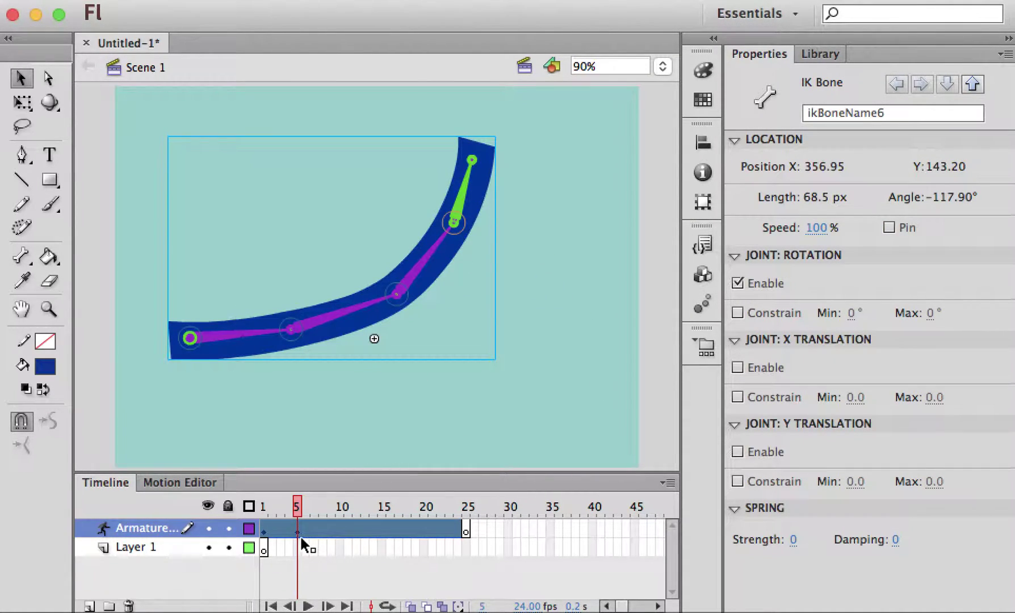
# Pose the armature at frame 11 with the bar nearly level and its last bone bent downward.
pyautogui.rightClick(344, 532)
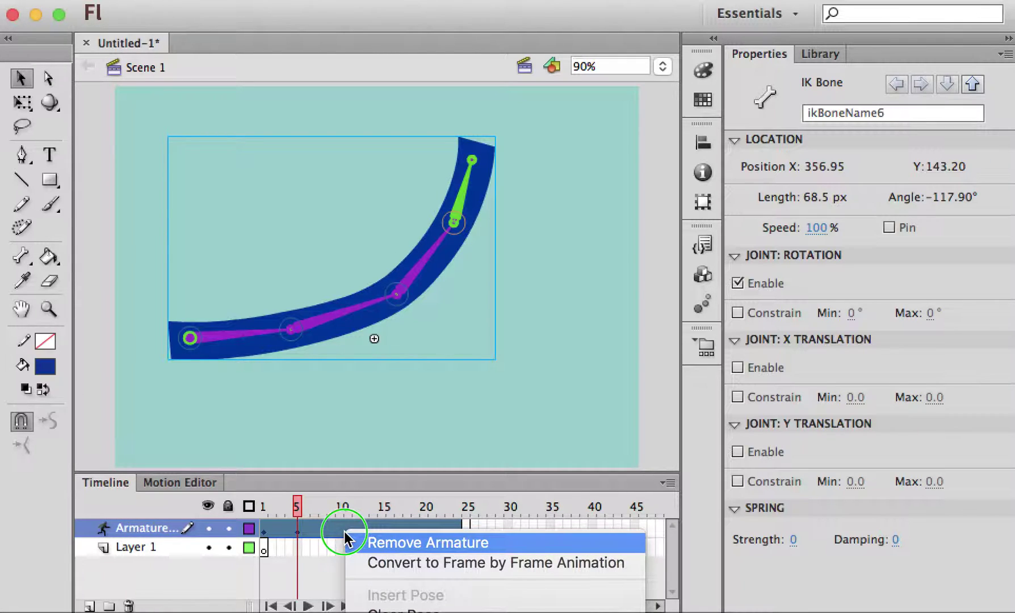
pyautogui.click(341, 531)
pyautogui.click(344, 530)
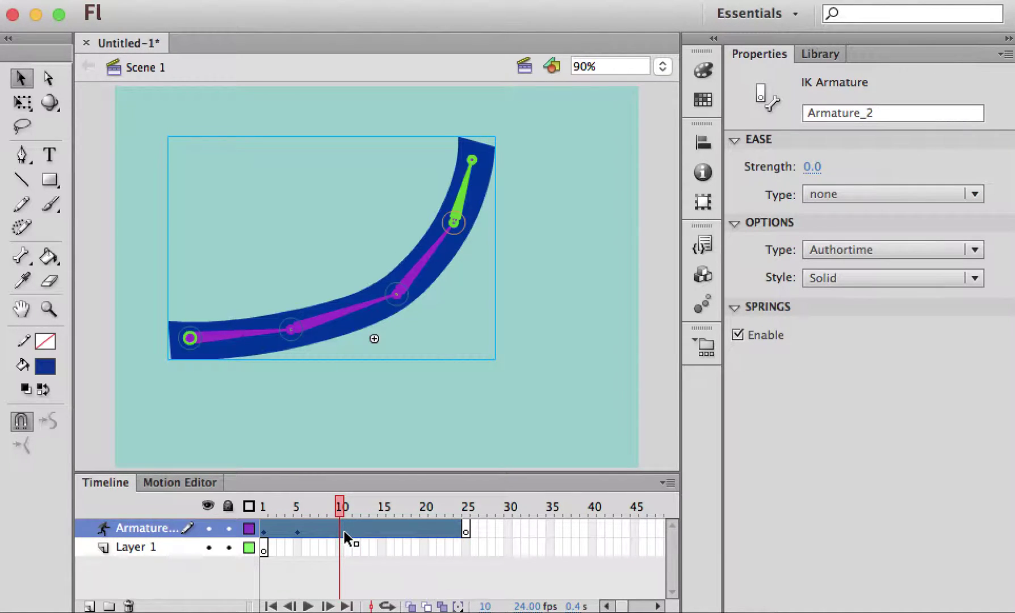
pyautogui.click(346, 512)
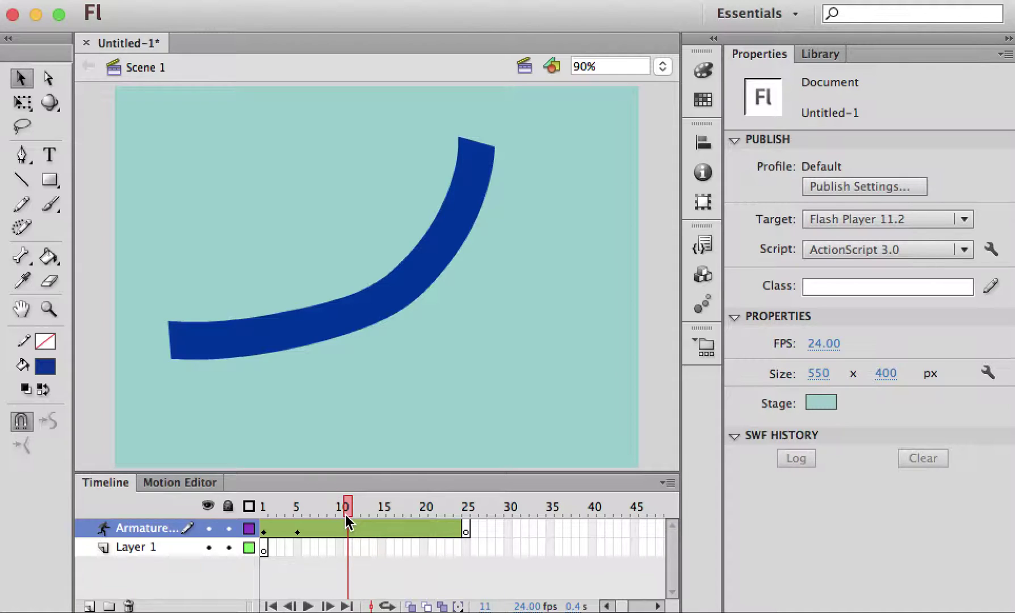
pyautogui.click(473, 189)
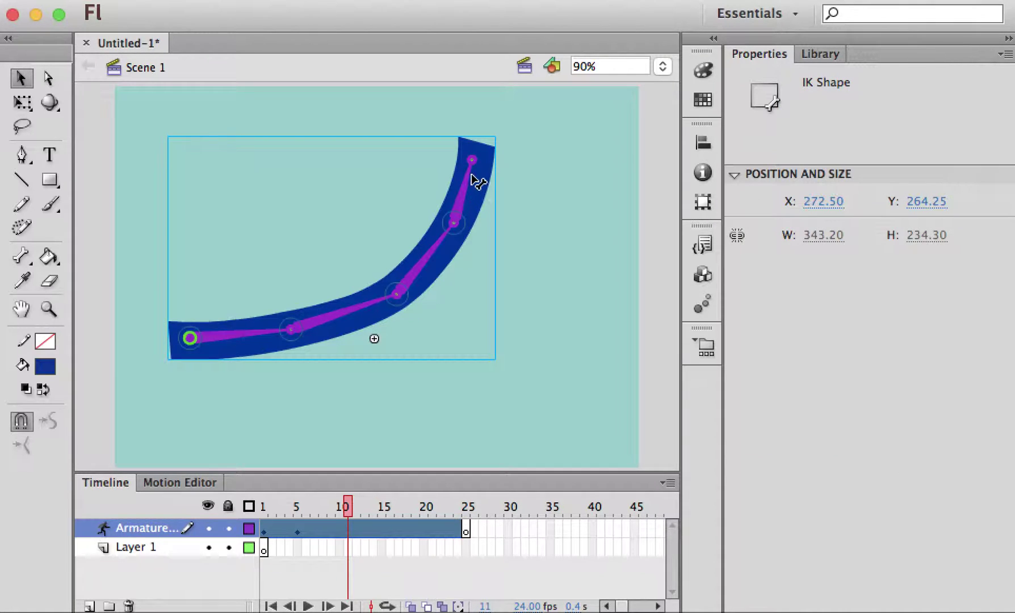
pyautogui.moveTo(480, 165); pyautogui.dragTo(521, 395)
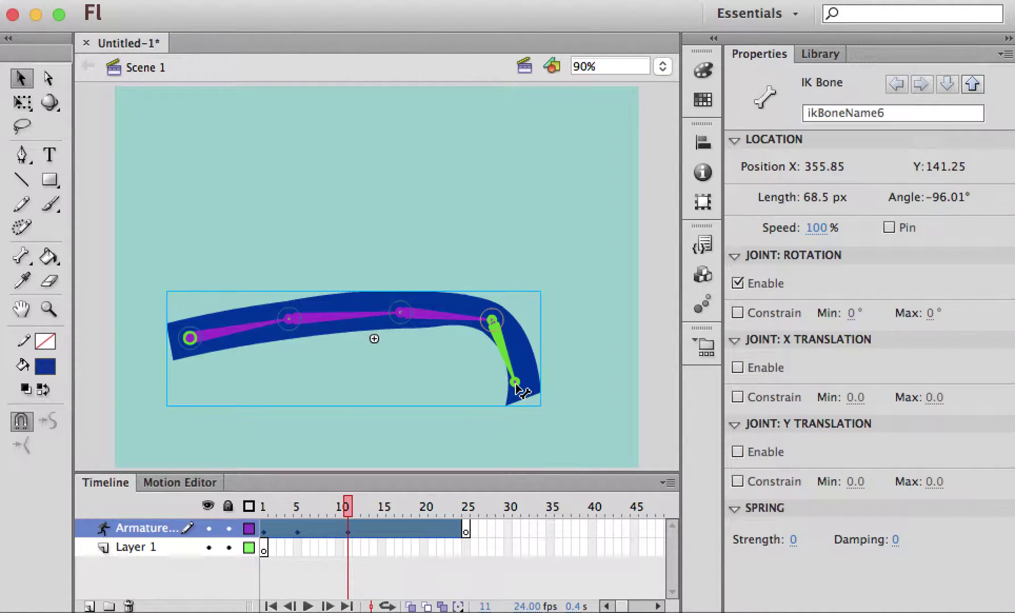
# Pose the armature at frame 24 as a zigzag with its right end raised, and return to frame 1 with the bar selected.
pyautogui.moveTo(349, 508); pyautogui.dragTo(459, 514)
pyautogui.click(531, 397)
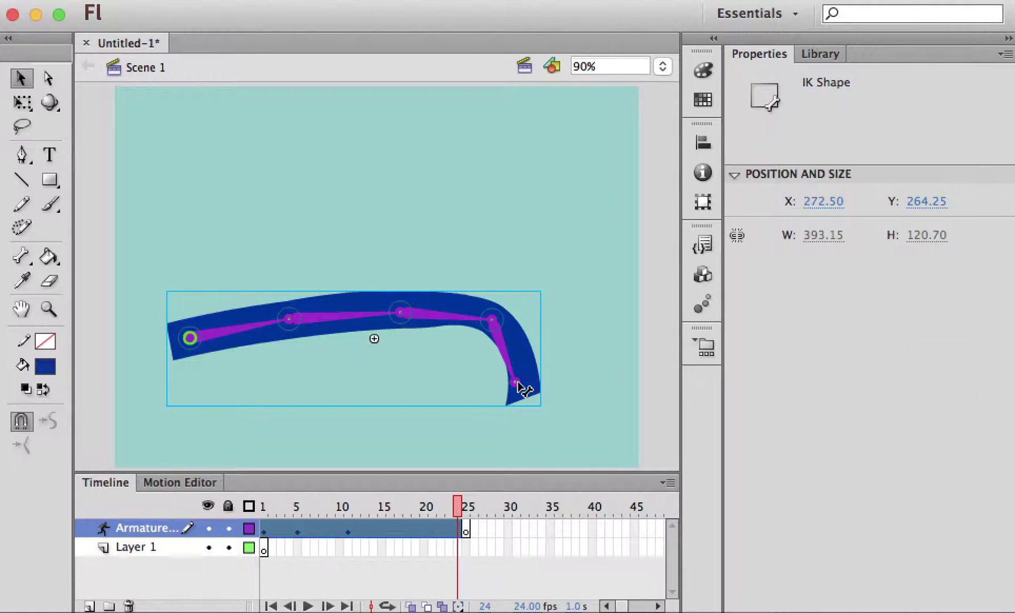
pyautogui.moveTo(522, 385); pyautogui.dragTo(459, 219)
pyautogui.moveTo(294, 320); pyautogui.dragTo(279, 287)
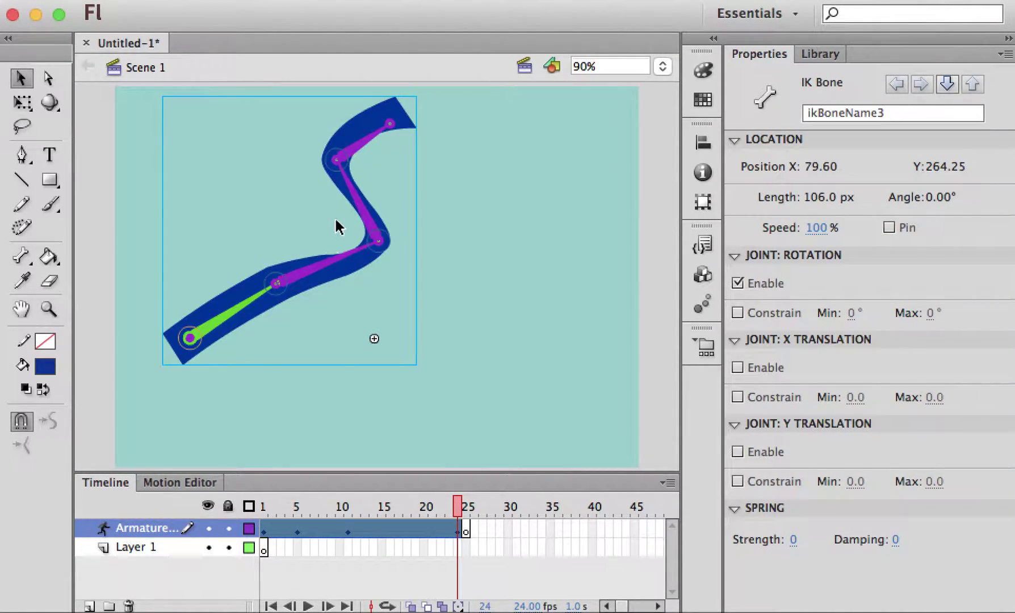
pyautogui.moveTo(390, 124); pyautogui.dragTo(420, 164)
pyautogui.moveTo(190, 341); pyautogui.dragTo(148, 355)
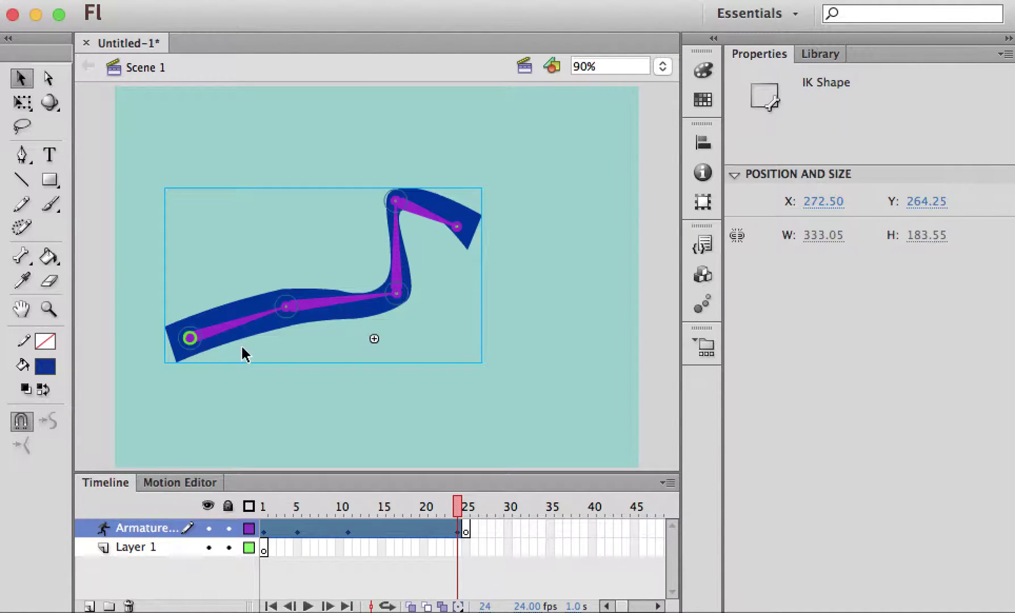
pyautogui.moveTo(461, 507); pyautogui.dragTo(248, 510)
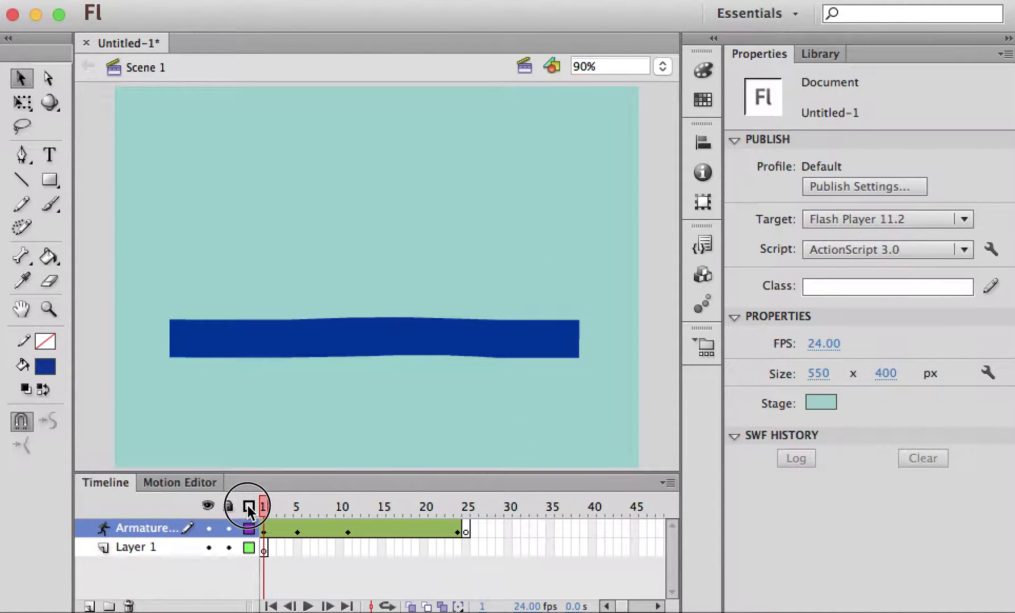
pyautogui.click(212, 347)
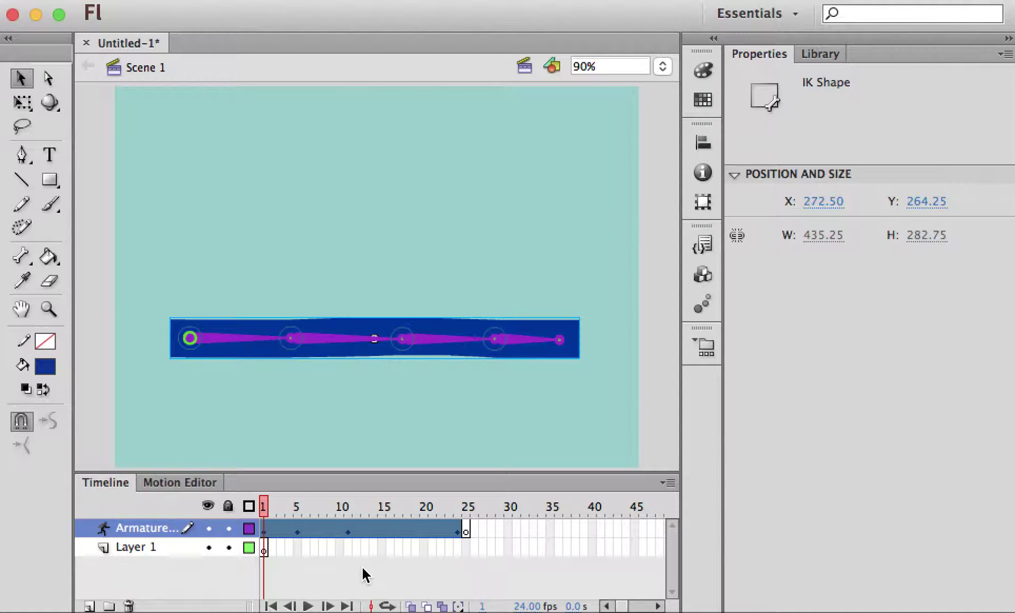
# Turn on onion skinning, move the playhead to frame 3 and end the onion skin range at about frame 19.
pyautogui.click(408, 606)
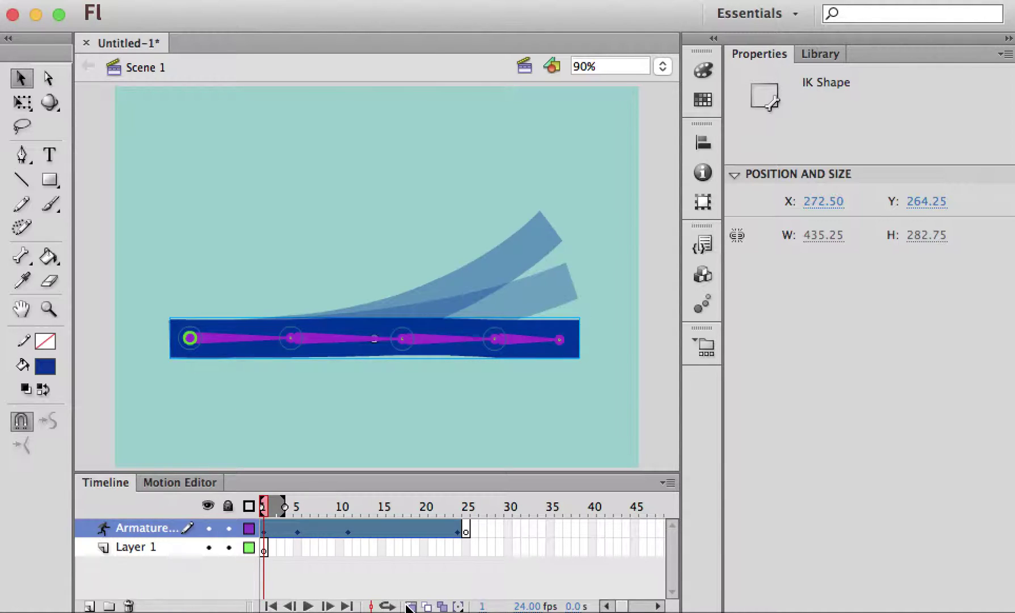
pyautogui.moveTo(284, 507); pyautogui.dragTo(460, 507)
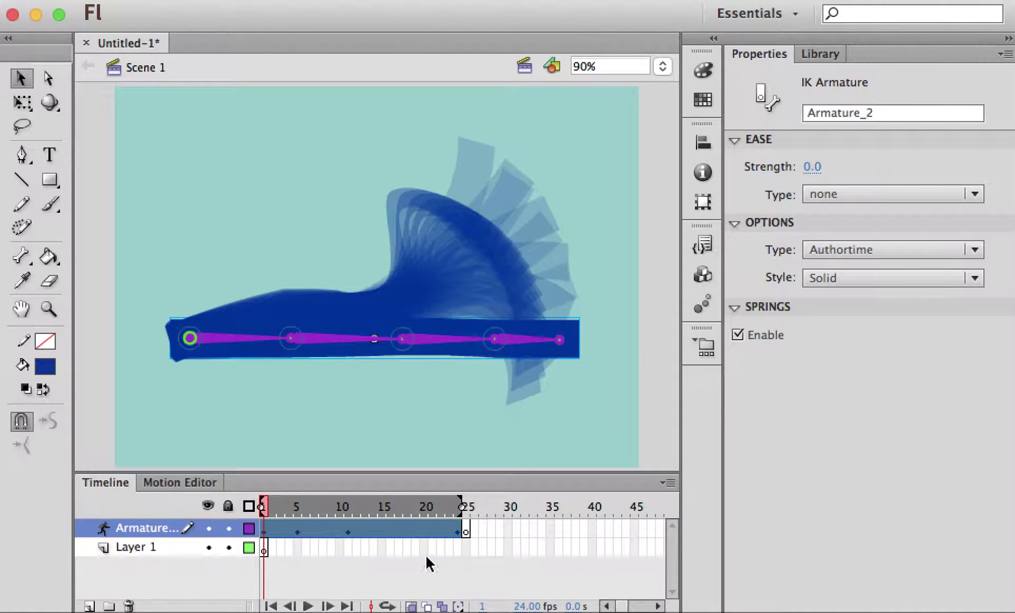
pyautogui.click(284, 507)
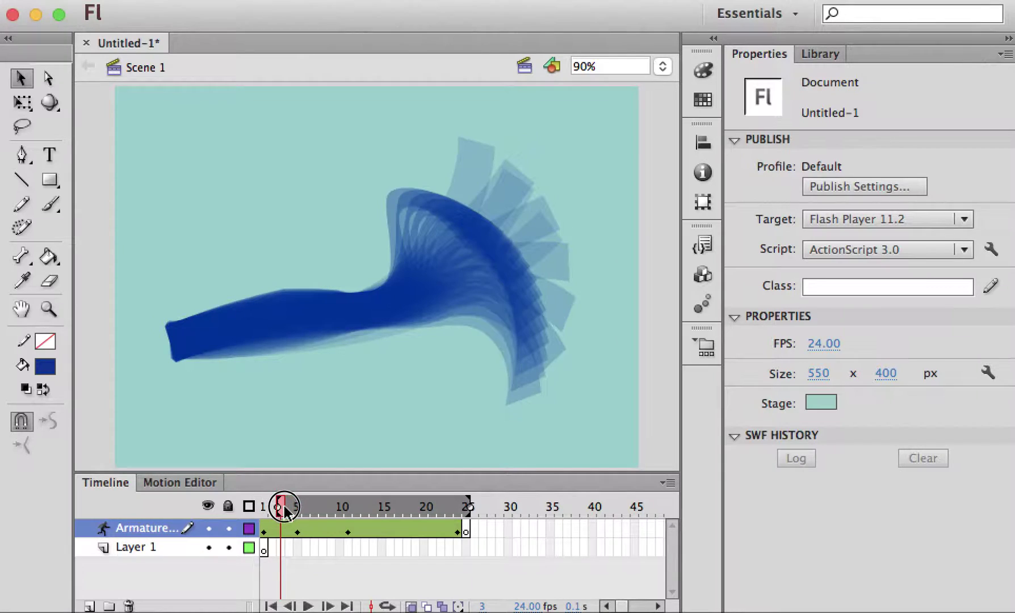
pyautogui.moveTo(468, 507); pyautogui.dragTo(418, 509)
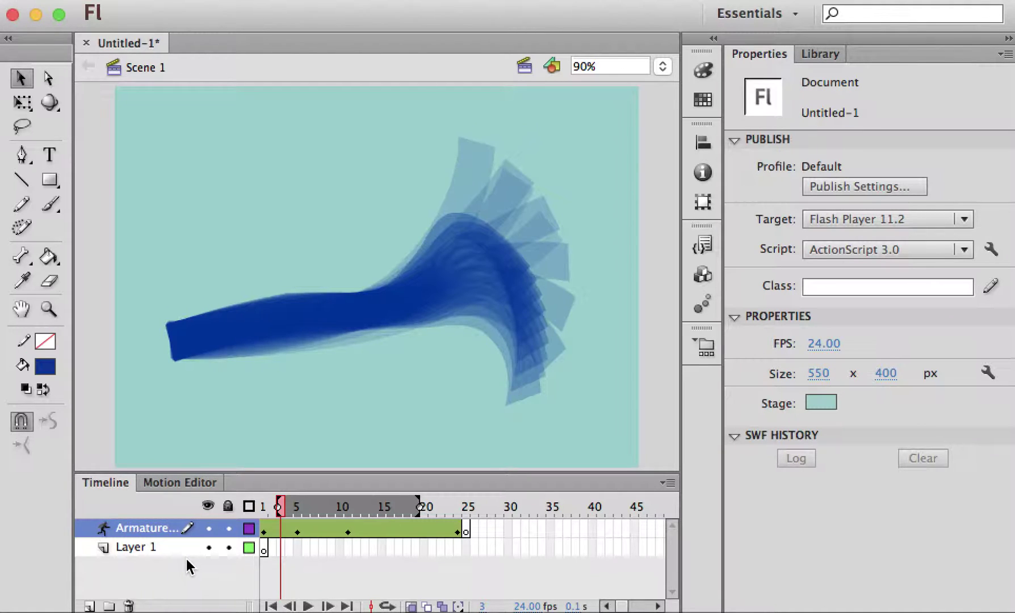
# Look at the Motion Editor with the armature bar selected, and return to the timeline.
pyautogui.click(171, 484)
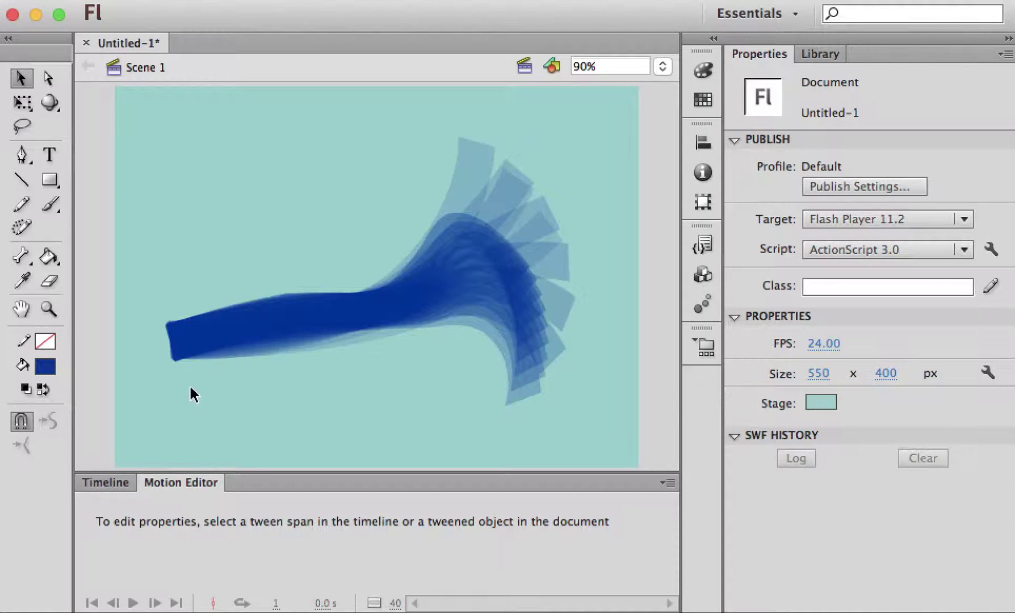
pyautogui.click(204, 335)
pyautogui.click(93, 486)
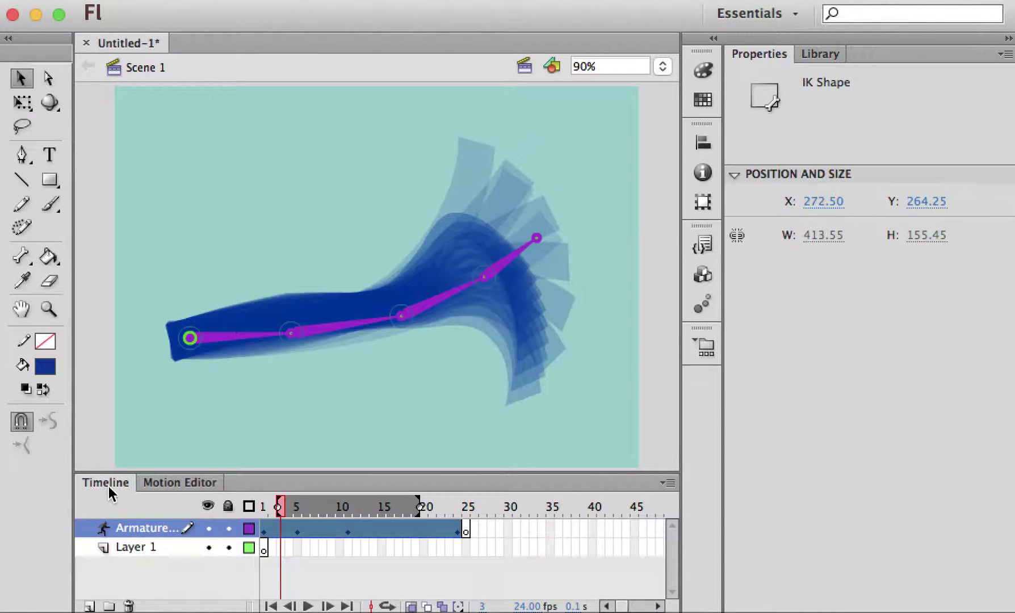
# Add a new layer above the armature layer, go to frame 1 and hide the armature layer.
pyautogui.click(90, 605)
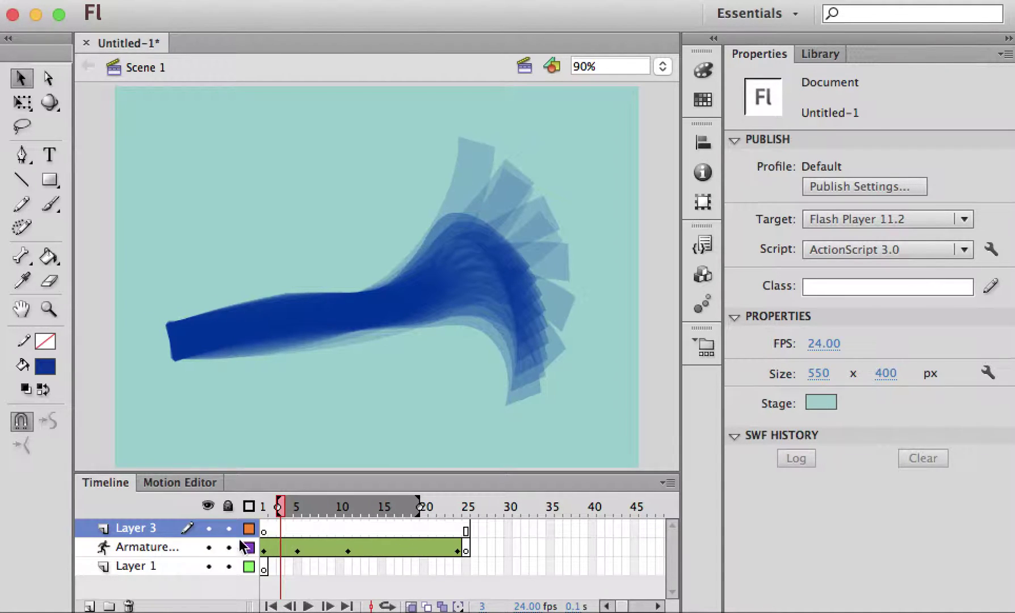
pyautogui.click(260, 507)
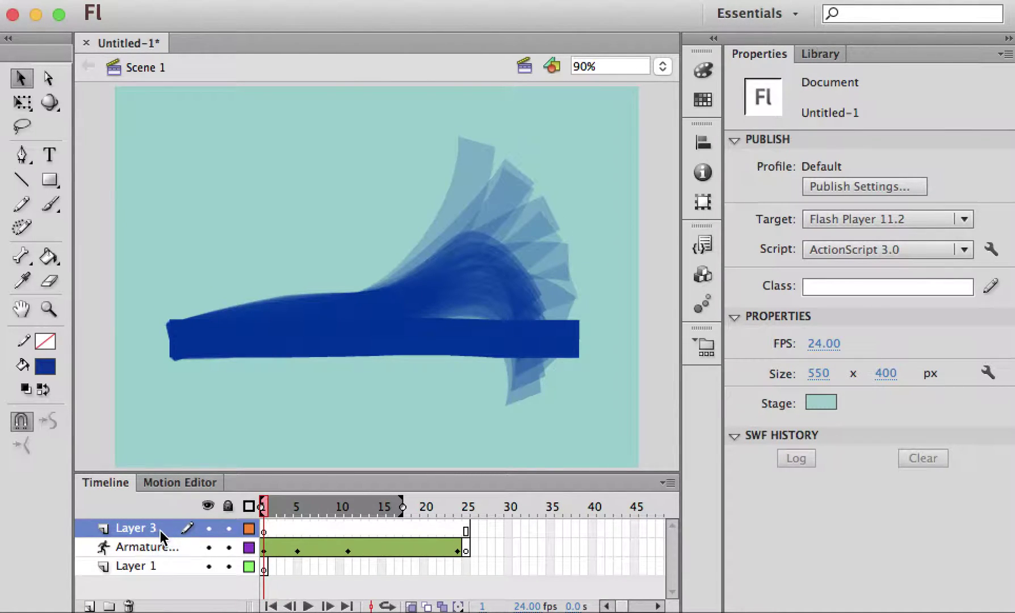
pyautogui.click(207, 547)
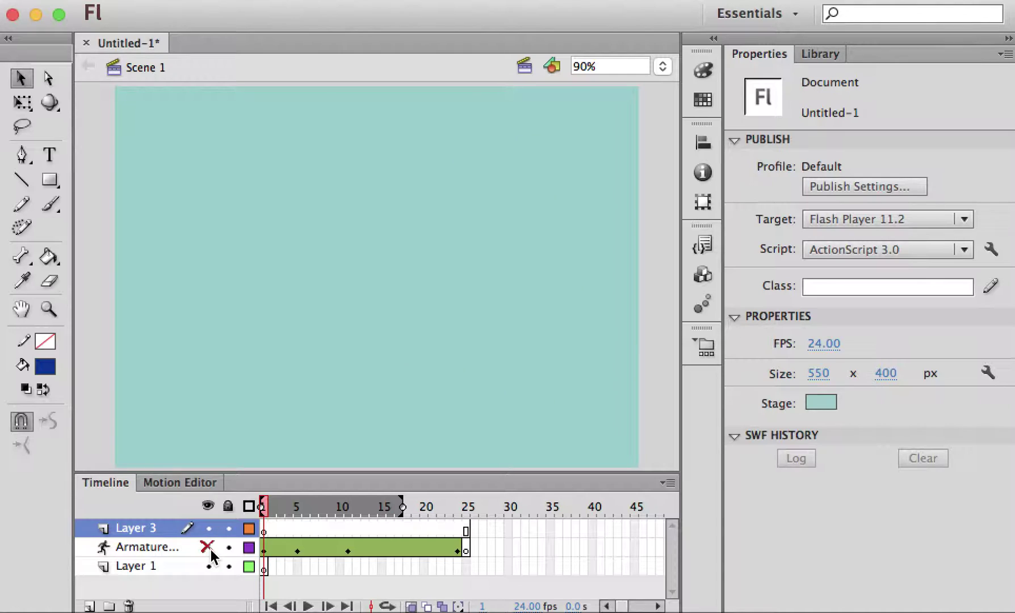
pyautogui.click(207, 547)
# Draw four separate small blue rectangles in a horizontal row across the lower part of the stage.
pyautogui.click(48, 180)
pyautogui.moveTo(177, 334); pyautogui.dragTo(238, 368)
pyautogui.moveTo(268, 335); pyautogui.dragTo(319, 365)
pyautogui.moveTo(348, 331); pyautogui.dragTo(471, 361)
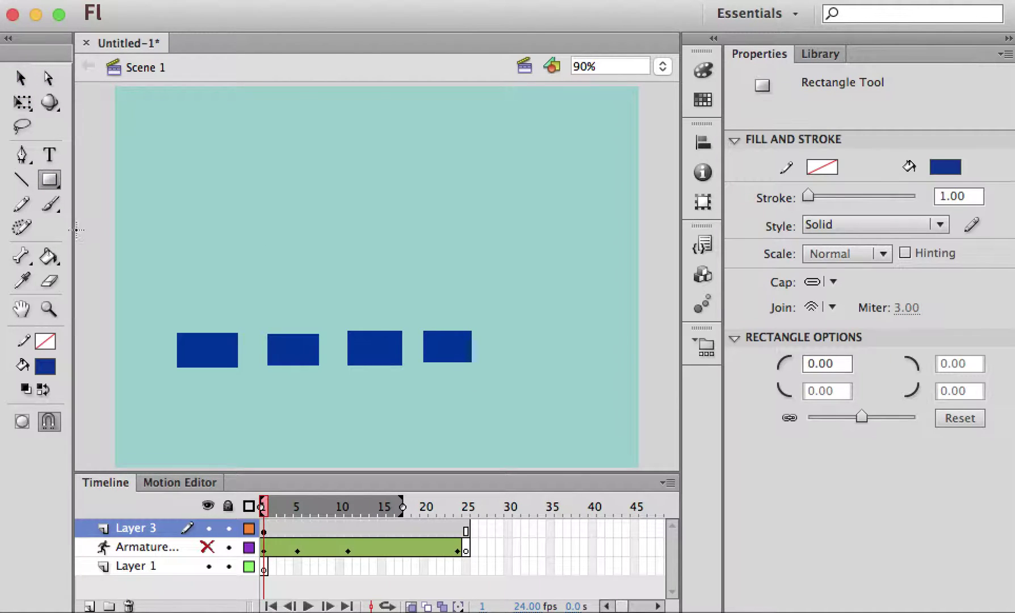
# Try to chain bones across the first three unselected rectangles, and undo both bones.
pyautogui.click(25, 257)
pyautogui.moveTo(25, 257); pyautogui.dragTo(88, 262)
pyautogui.moveTo(193, 348); pyautogui.dragTo(374, 352)
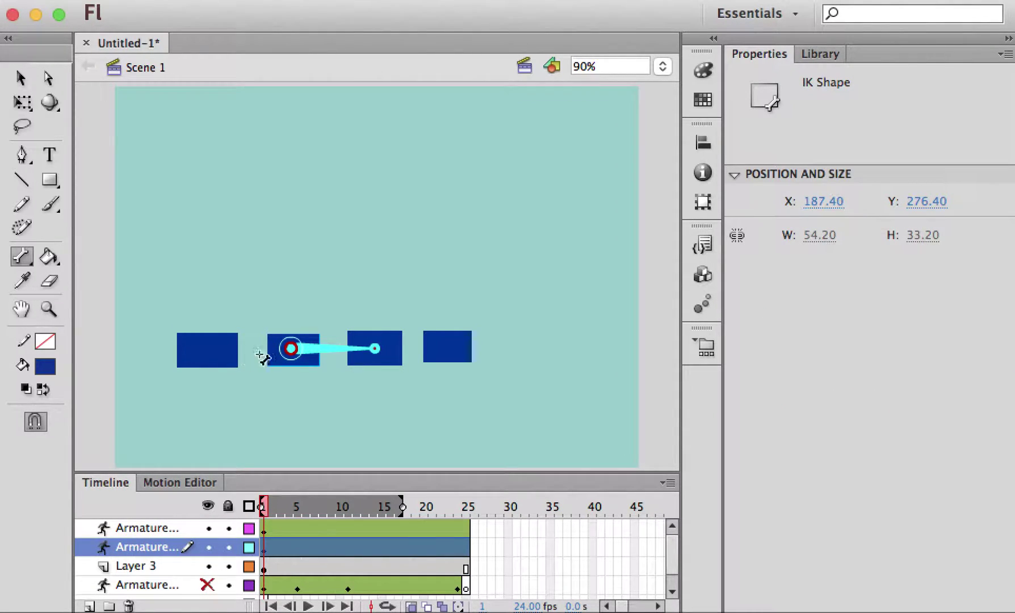
pyautogui.press('super+z')
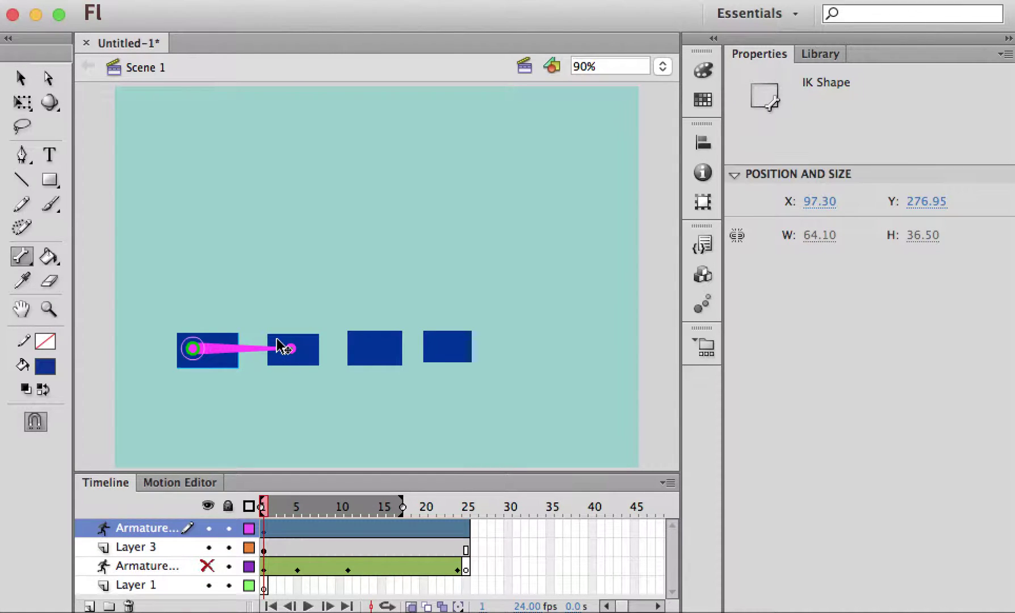
pyautogui.press('super+z')
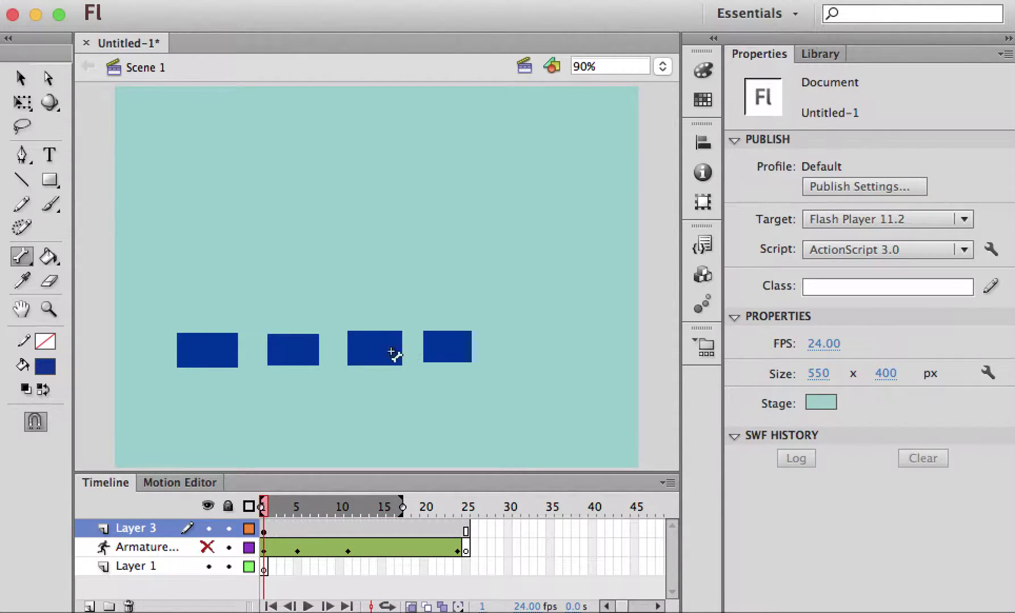
# Select all four rectangles together and link them with a chain of three bones starting in the leftmost one.
pyautogui.click(21, 78)
pyautogui.moveTo(149, 299); pyautogui.dragTo(507, 387)
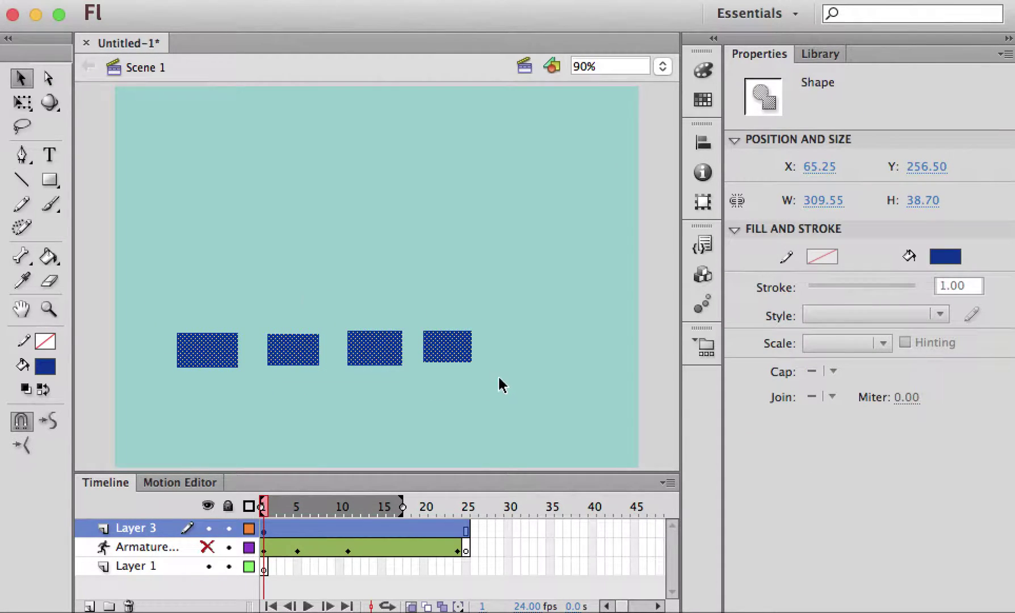
pyautogui.click(22, 256)
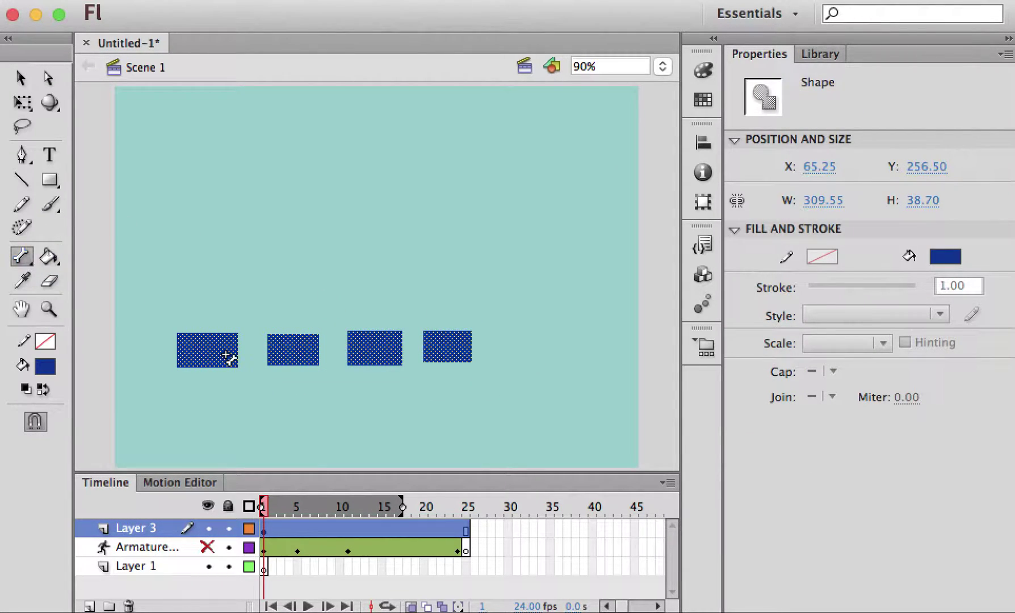
pyautogui.moveTo(198, 350); pyautogui.dragTo(377, 352)
pyautogui.moveTo(377, 352)
pyautogui.mouseDown()
pyautogui.moveTo(457, 352)
pyautogui.moveTo(433, 295)
pyautogui.moveTo(154, 181)
pyautogui.moveTo(463, 301)
pyautogui.moveTo(464, 400)
pyautogui.moveTo(476, 310)
pyautogui.moveTo(471, 335)
pyautogui.moveTo(455, 336)
pyautogui.moveTo(434, 455)
pyautogui.mouseUp()
# Pose the rectangle armature at frame 5 with its right end bent downward.
pyautogui.click(21, 77)
pyautogui.click(296, 529)
pyautogui.click(453, 351)
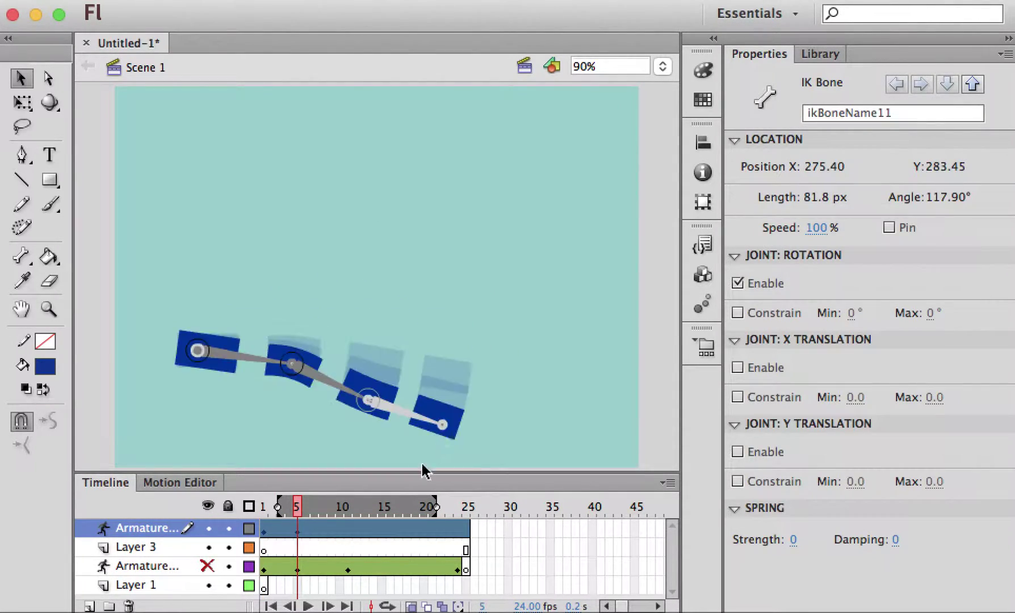
# Pose the rectangle armature at frame 12 with the chain swung steeply up to the right.
pyautogui.moveTo(298, 508); pyautogui.dragTo(357, 511)
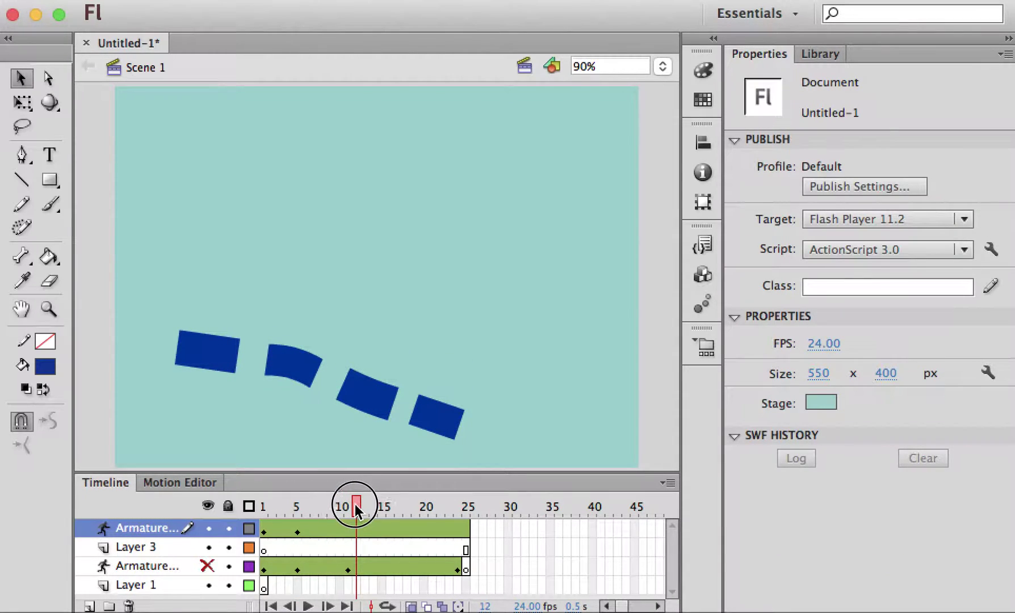
pyautogui.click(452, 433)
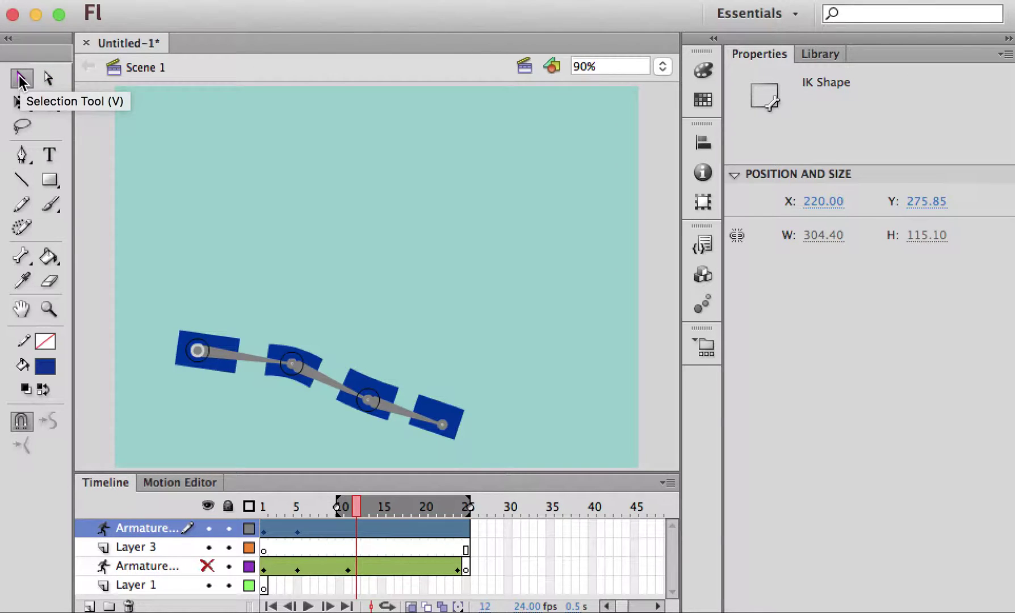
pyautogui.moveTo(444, 421); pyautogui.dragTo(371, 113)
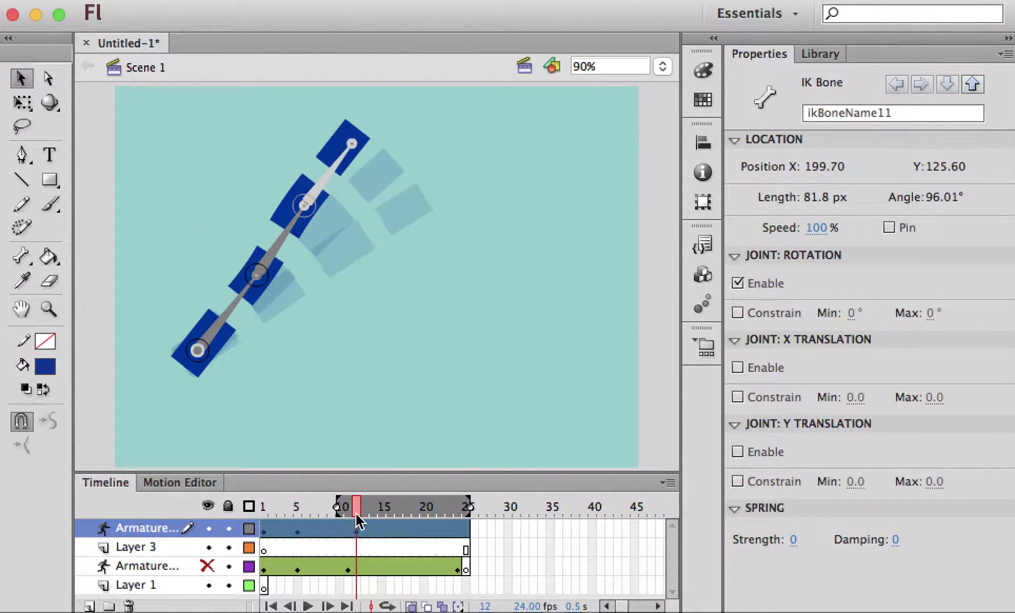
# Pose the rectangle armature at frame 24 with its free end curled down and back toward the first rectangle.
pyautogui.moveTo(356, 514); pyautogui.dragTo(462, 515)
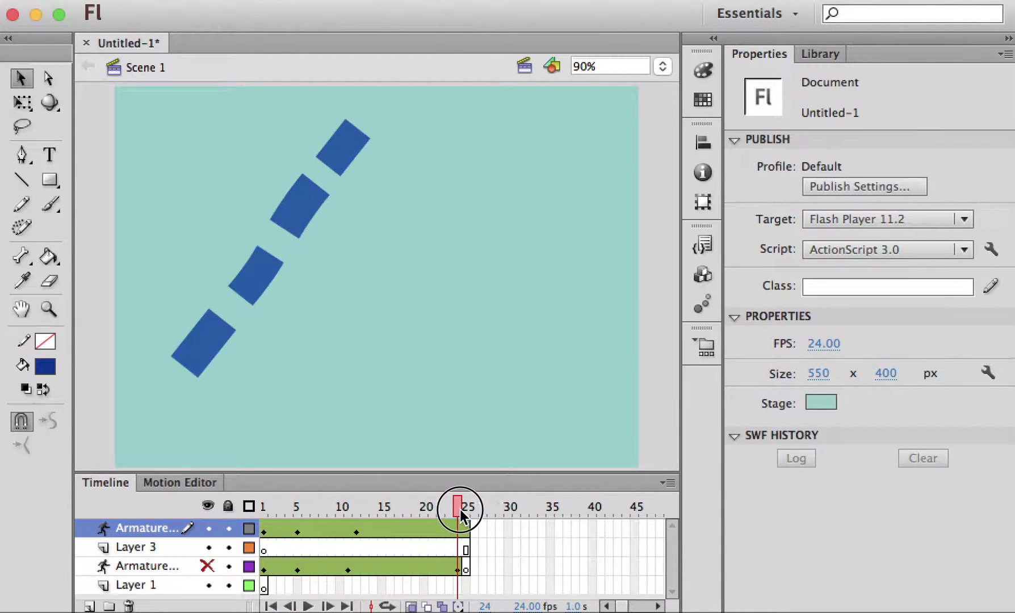
pyautogui.click(363, 154)
pyautogui.moveTo(365, 154); pyautogui.dragTo(260, 372)
# Review the rectangle armature's motion by scrubbing without onion skinning, and turn onion skinning back on from frame 1 to 25.
pyautogui.moveTo(461, 506); pyautogui.dragTo(300, 507)
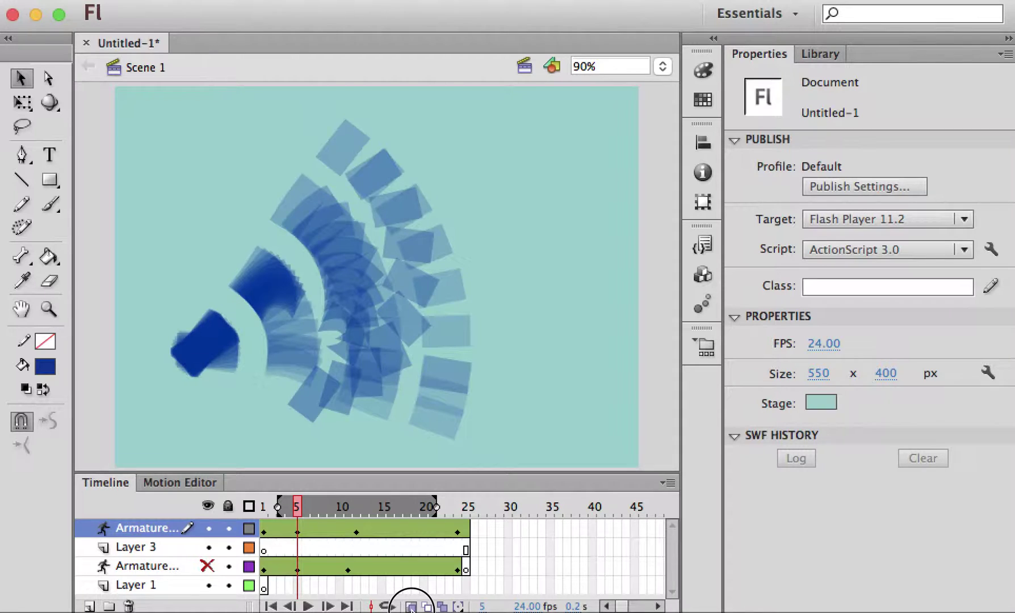
pyautogui.click(411, 606)
pyautogui.moveTo(303, 503); pyautogui.dragTo(426, 548)
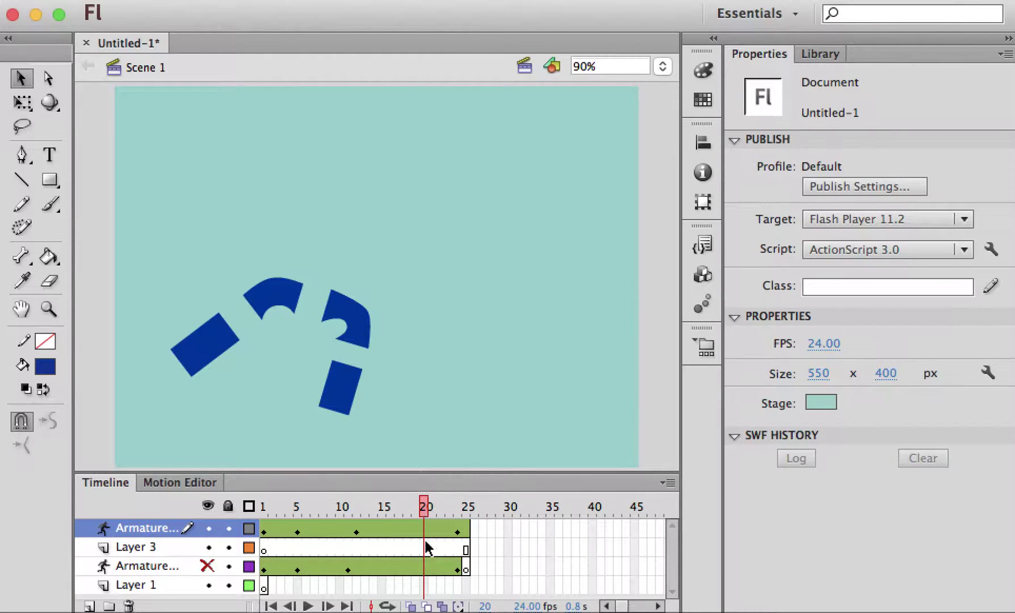
pyautogui.click(410, 606)
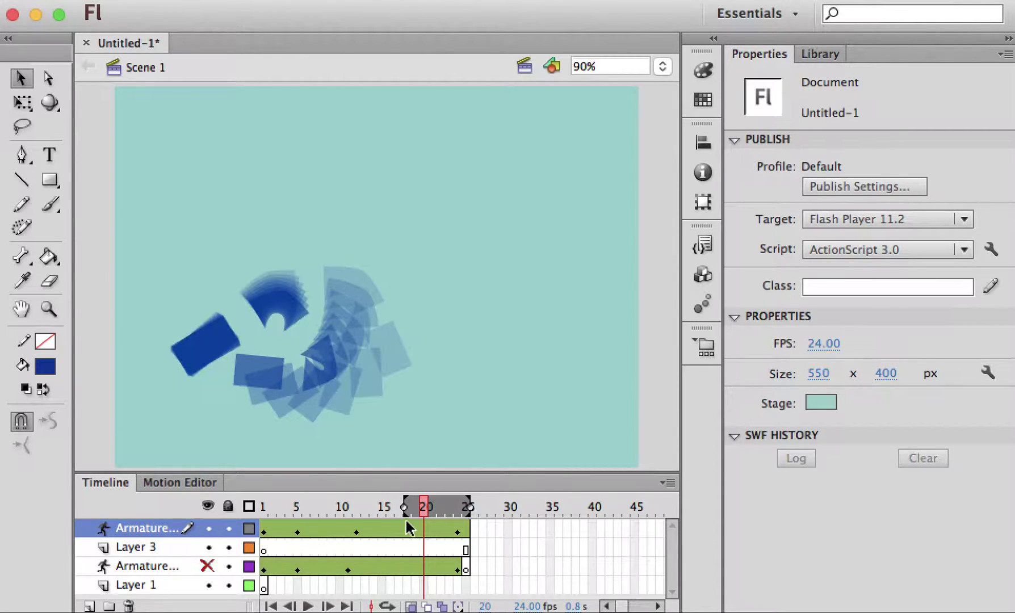
pyautogui.moveTo(404, 507); pyautogui.dragTo(262, 507)
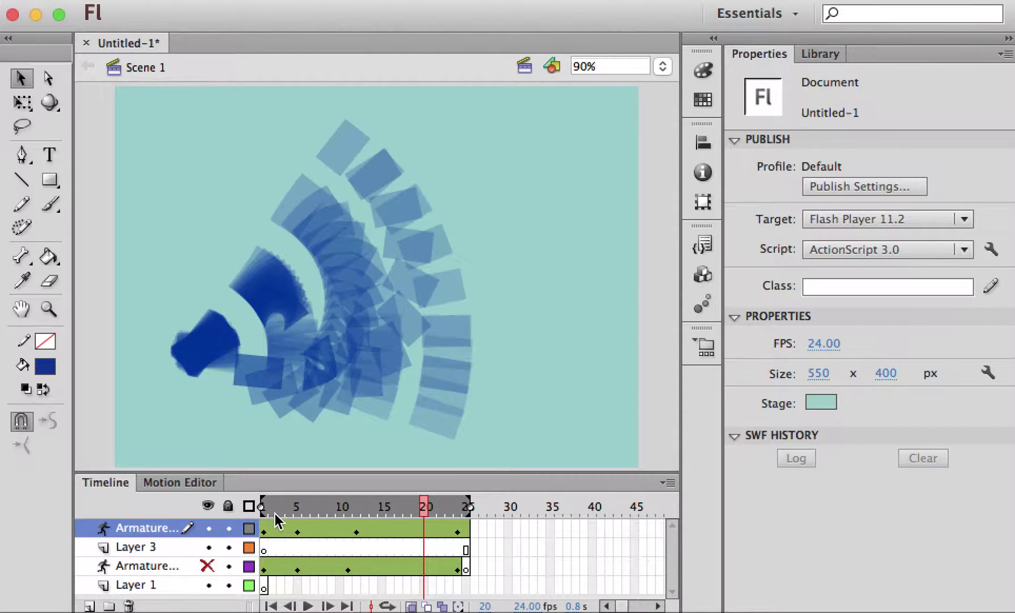
# Return the playhead to frame 1, test the movie and close the preview.
pyautogui.moveTo(424, 507); pyautogui.dragTo(263, 507)
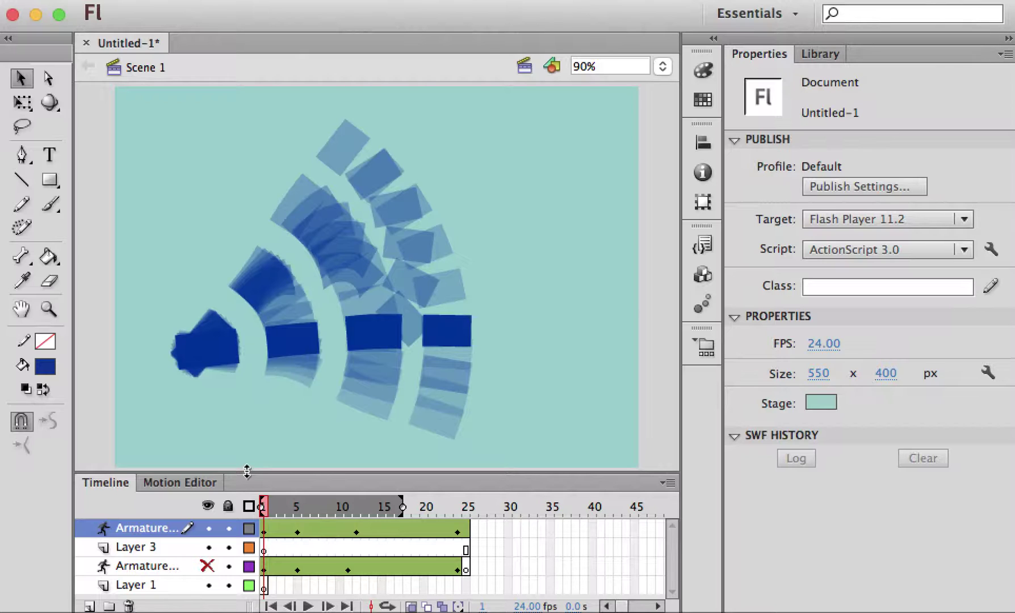
pyautogui.press('super+Return')
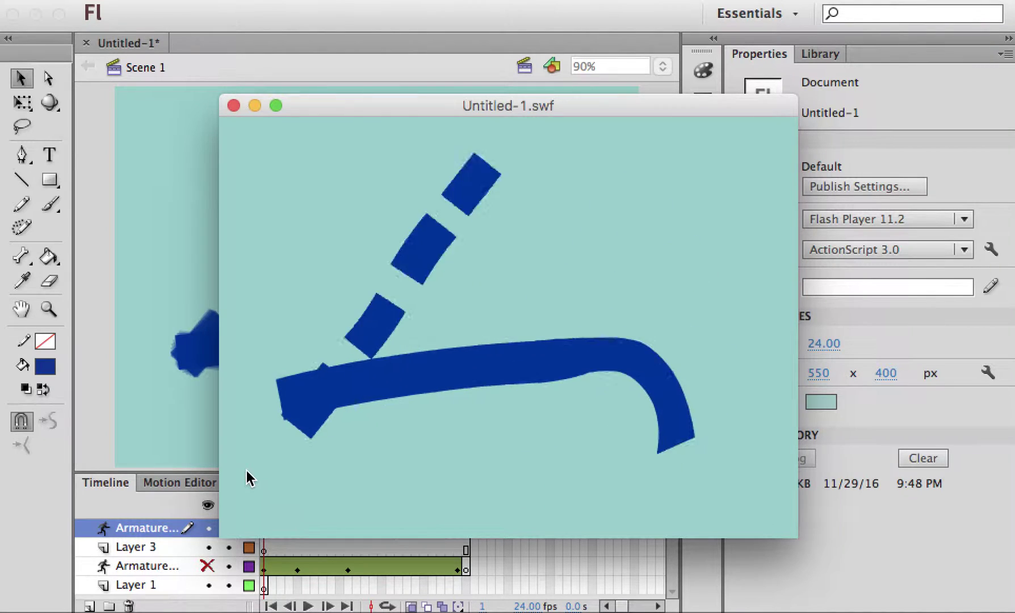
pyautogui.click(233, 106)
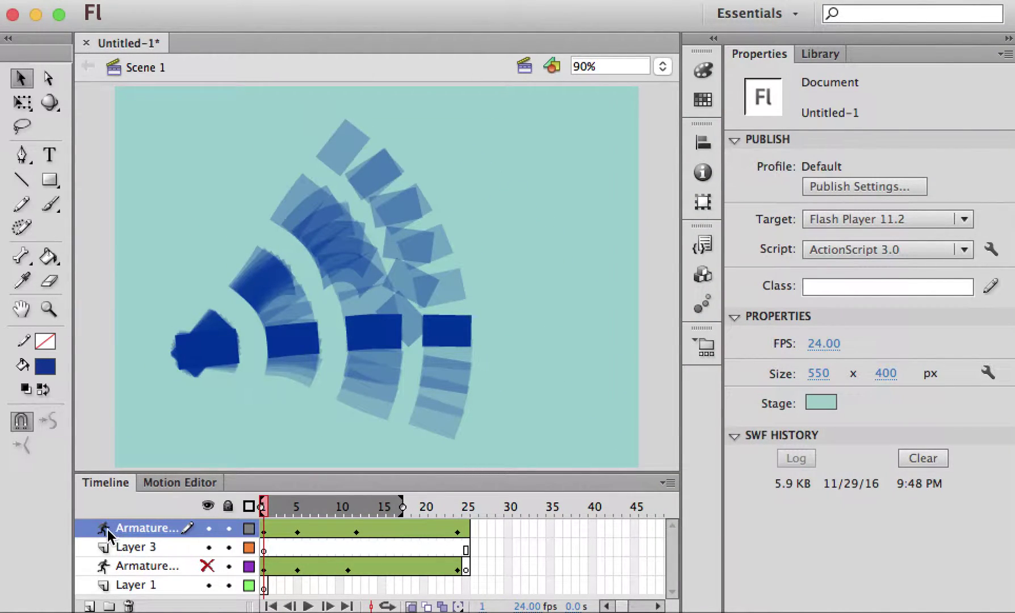
# Hide the rectangle armature layer and add a new layer above it.
pyautogui.click(208, 529)
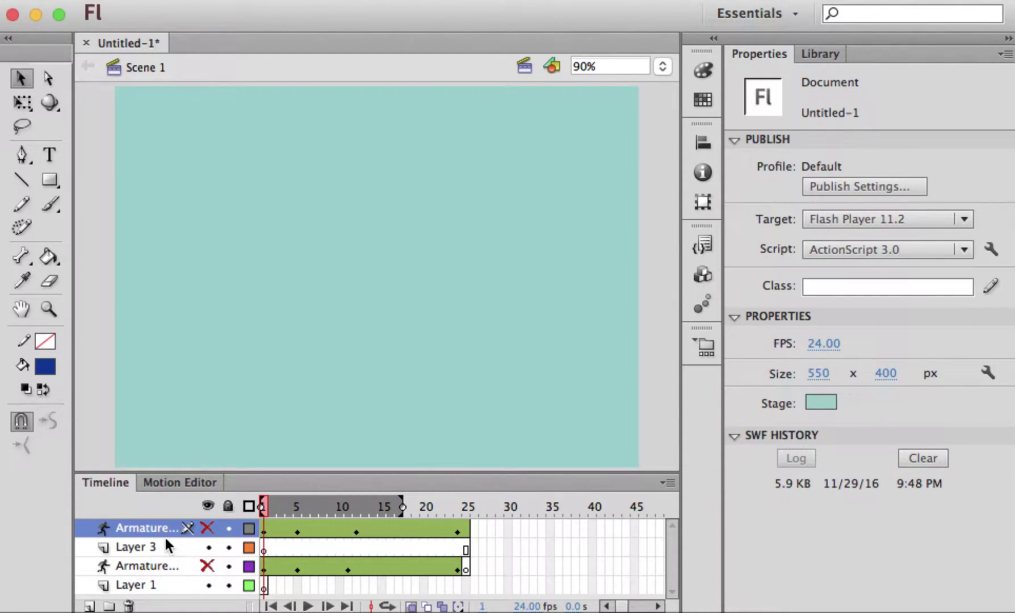
pyautogui.click(88, 605)
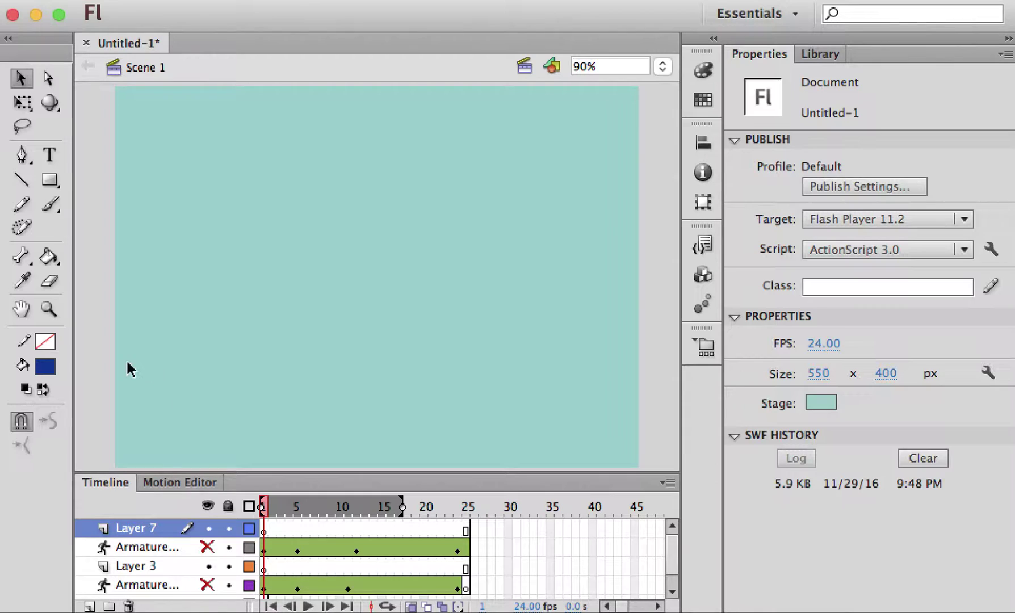
# Draw a blue rectangle about 88 by 52 px at the stage's lower left, and undo the second rectangle drawn beside it.
pyautogui.click(50, 184)
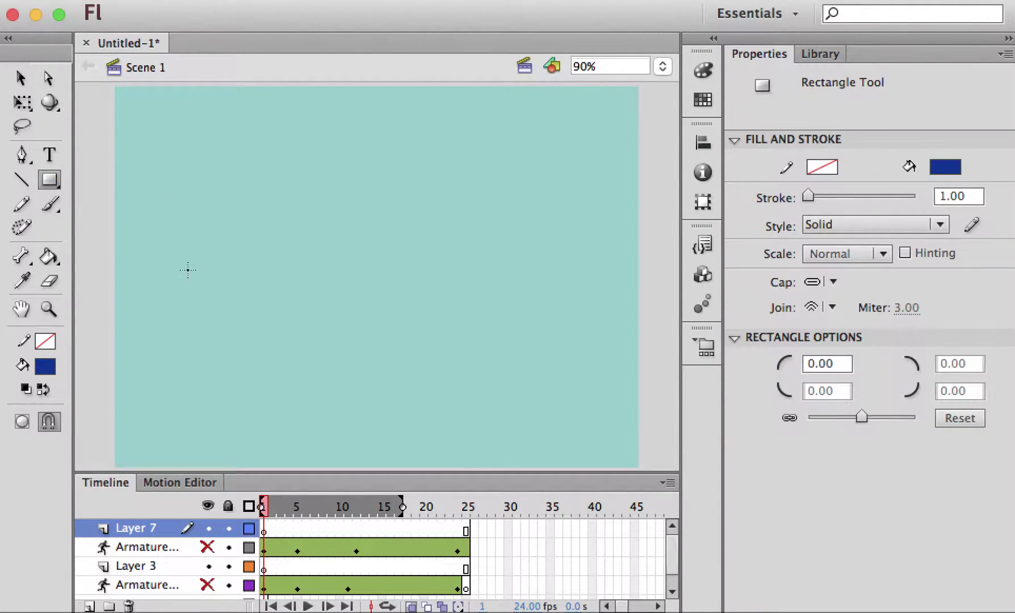
pyautogui.moveTo(164, 303)
pyautogui.mouseDown()
pyautogui.moveTo(217, 352)
pyautogui.moveTo(247, 351)
pyautogui.mouseUp()
pyautogui.moveTo(271, 302); pyautogui.dragTo(352, 353)
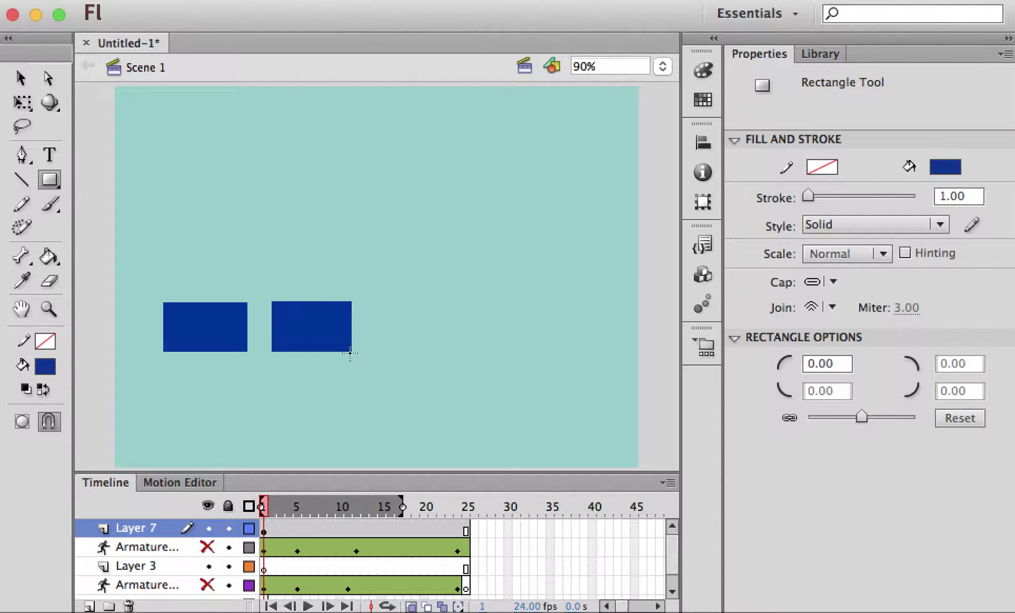
pyautogui.press('super+z')
# Duplicate the rectangle three times to the right, forming a row of four with narrow gaps.
pyautogui.click(21, 77)
pyautogui.click(218, 325)
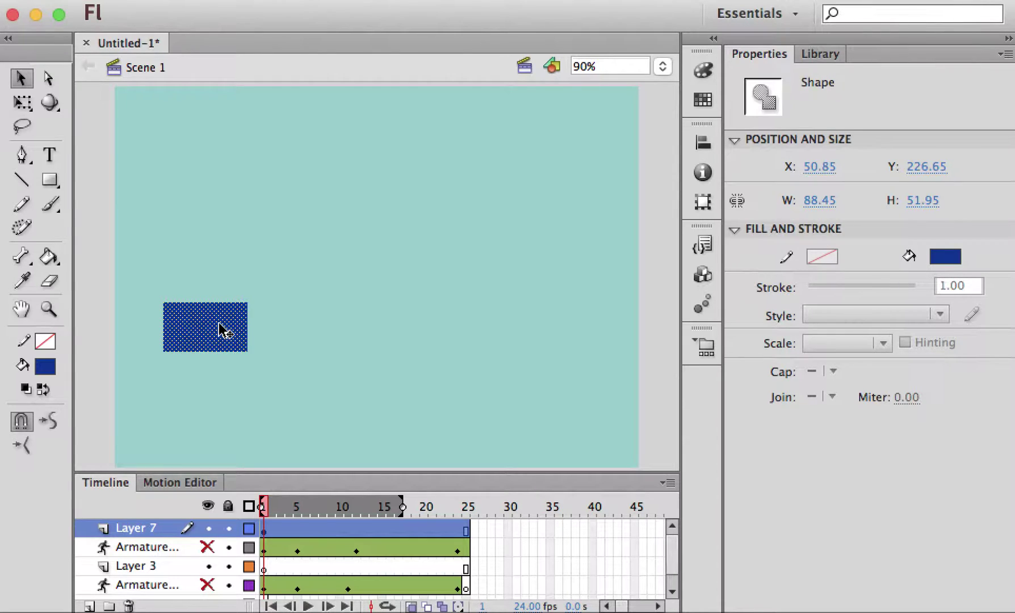
pyautogui.moveTo(218, 328); pyautogui.dragTo(503, 333)
pyautogui.click(363, 264)
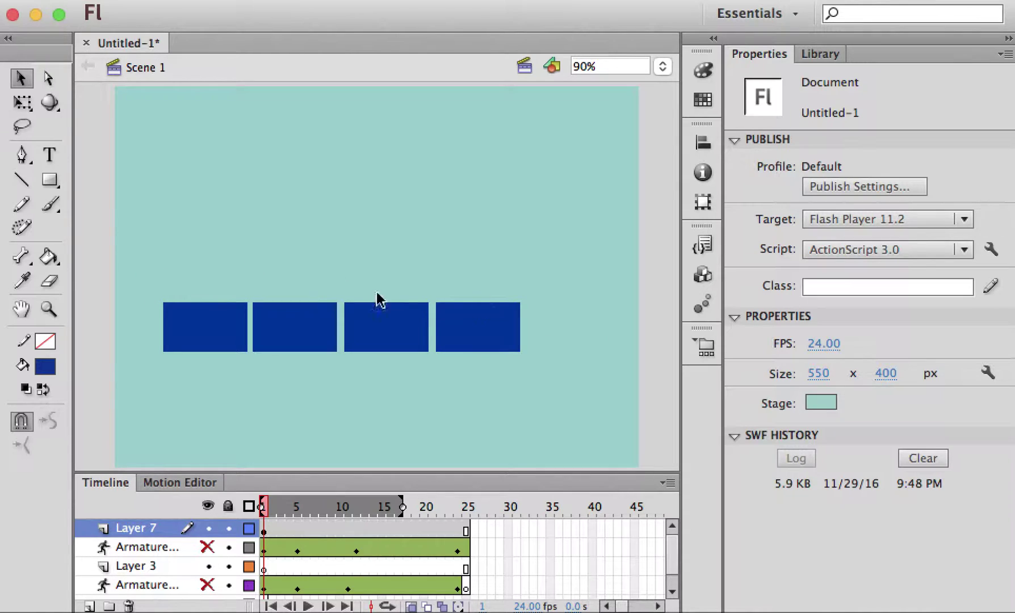
pyautogui.moveTo(145, 281); pyautogui.dragTo(606, 386)
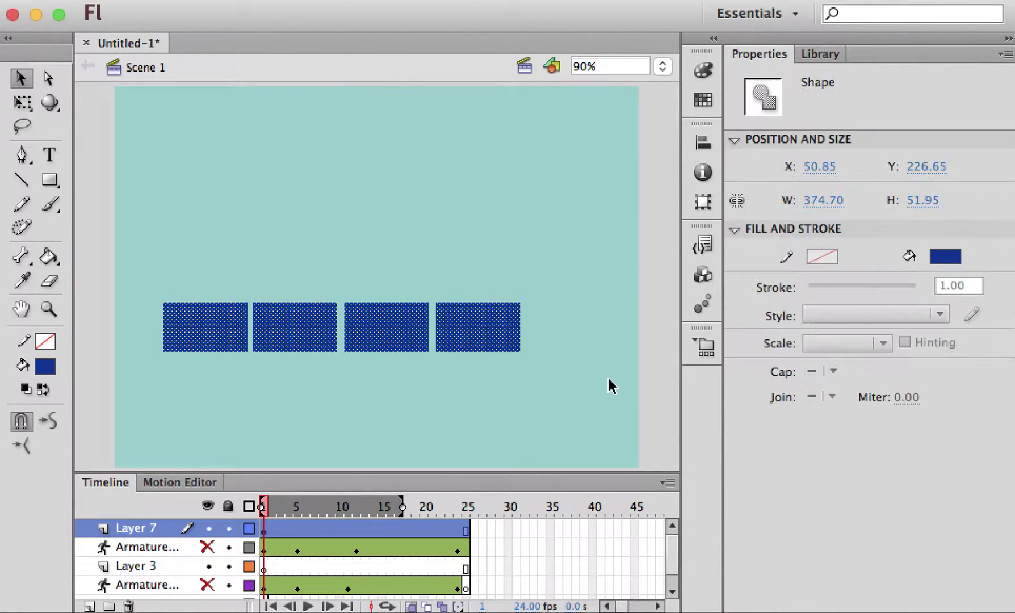
pyautogui.rightClick(294, 332)
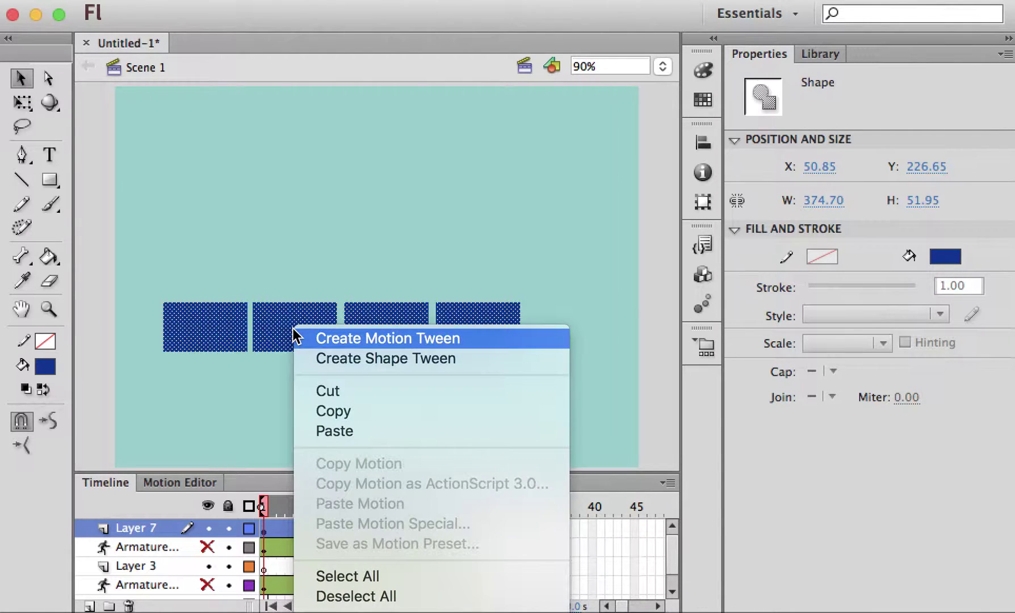
pyautogui.click(291, 268)
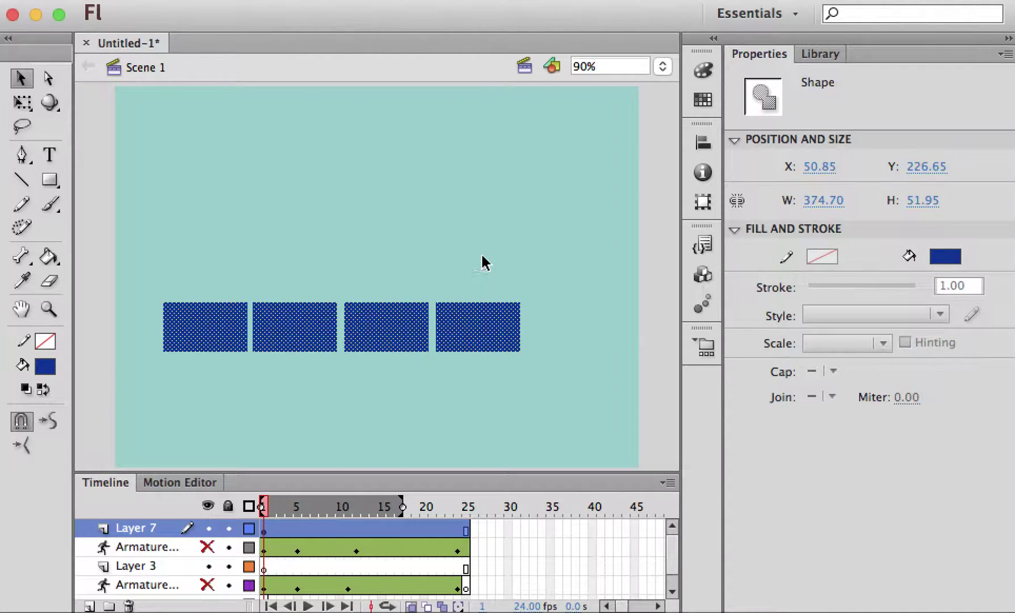
pyautogui.click(482, 263)
# Convert the first and second rectangles of the row into two separate graphic symbols with lower-left registration.
pyautogui.click(203, 328)
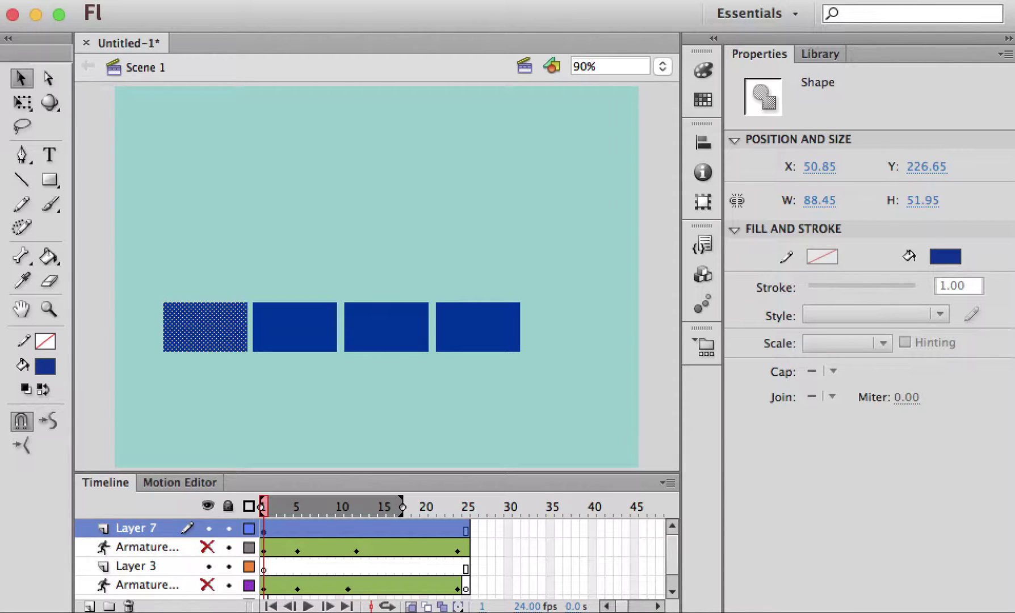
pyautogui.press('F8')
pyautogui.click(824, 348)
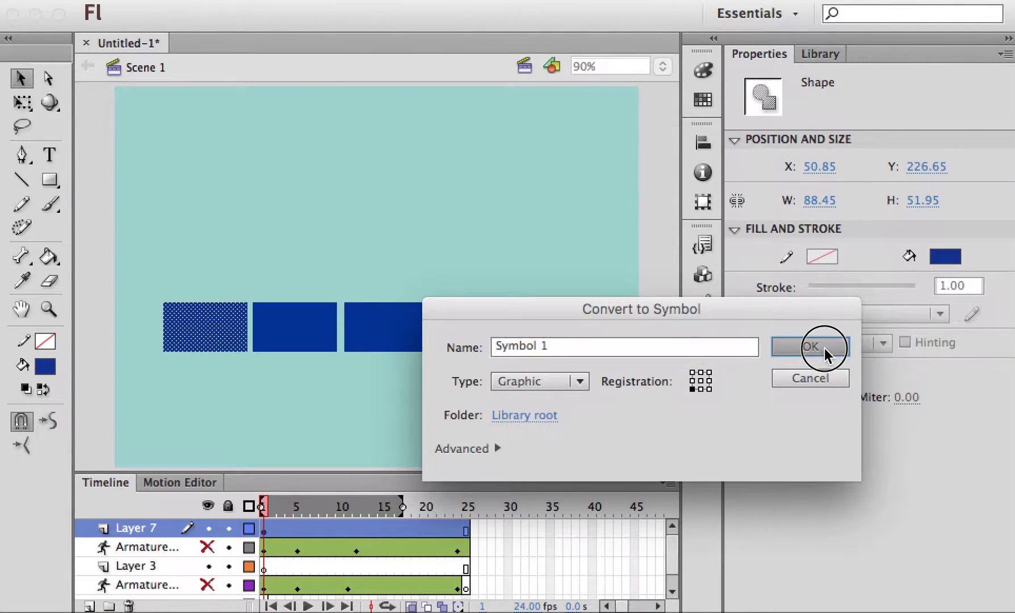
pyautogui.click(285, 331)
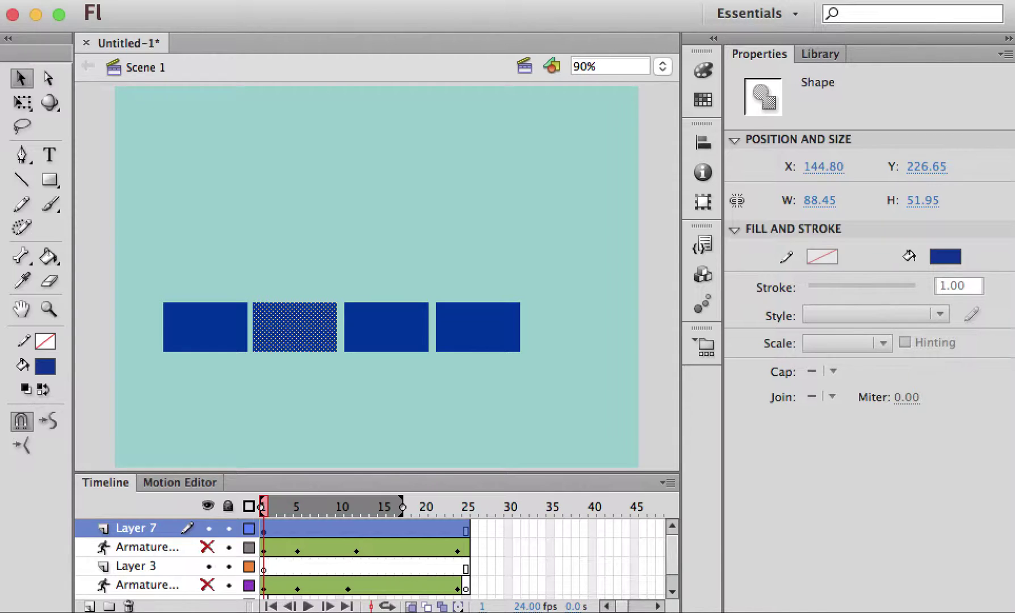
pyautogui.press('F8')
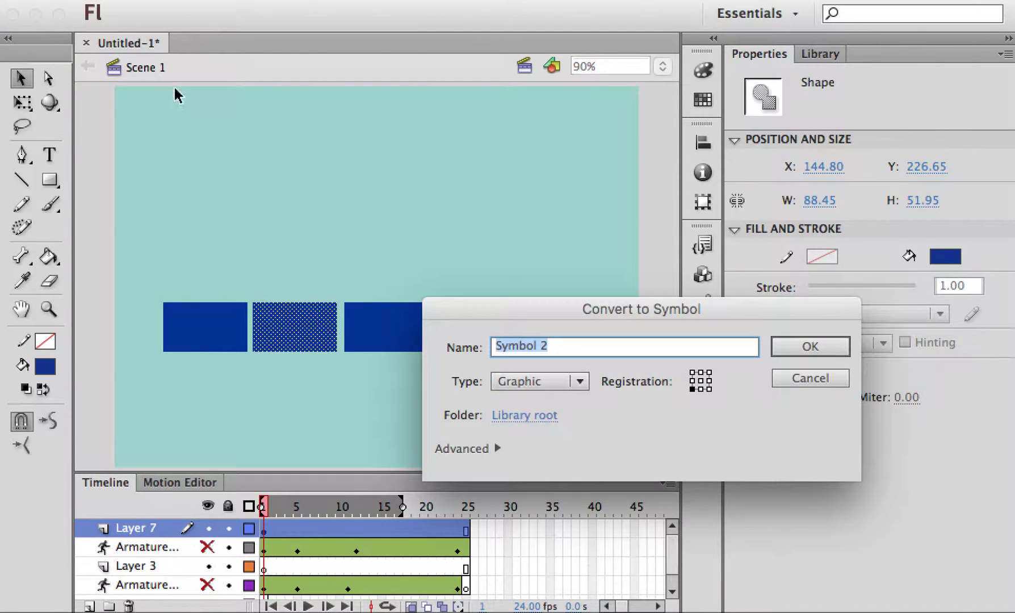
pyautogui.click(800, 345)
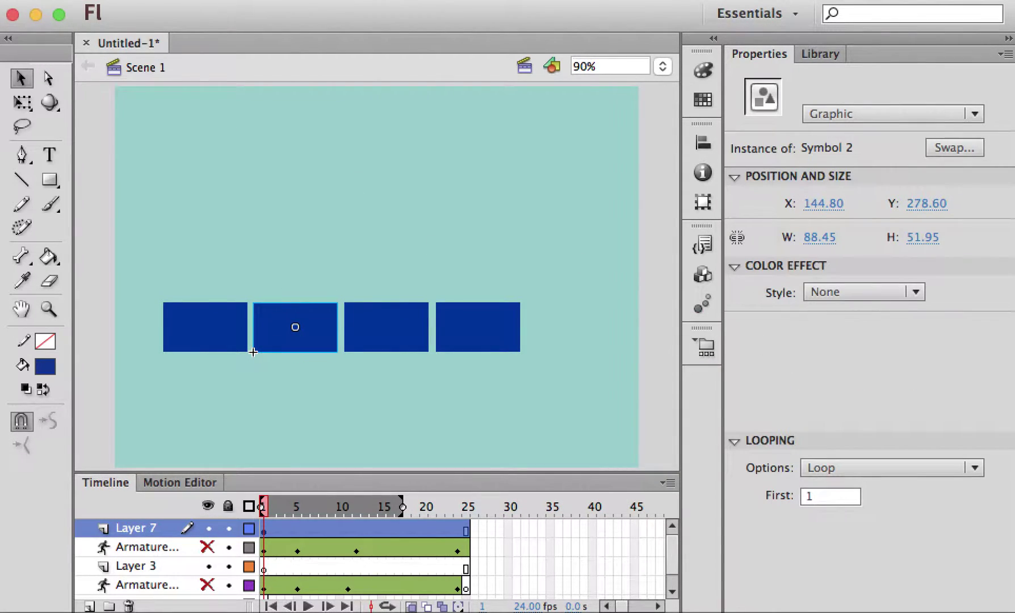
# Convert the third and fourth rectangles into separate graphic symbols with lower-left registration, and clear the selection.
pyautogui.click(378, 325)
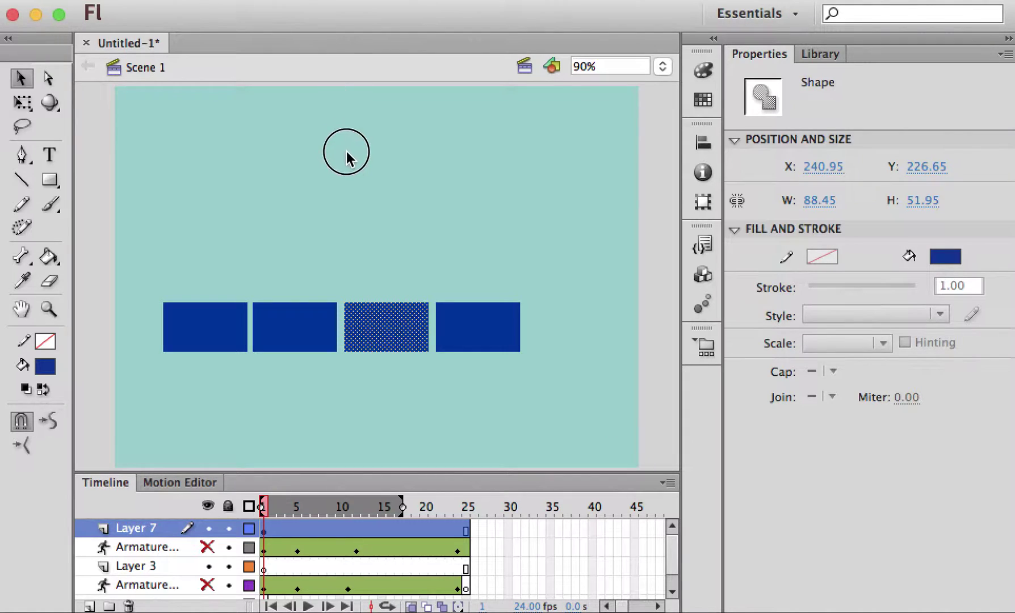
pyautogui.rightClick(382, 313)
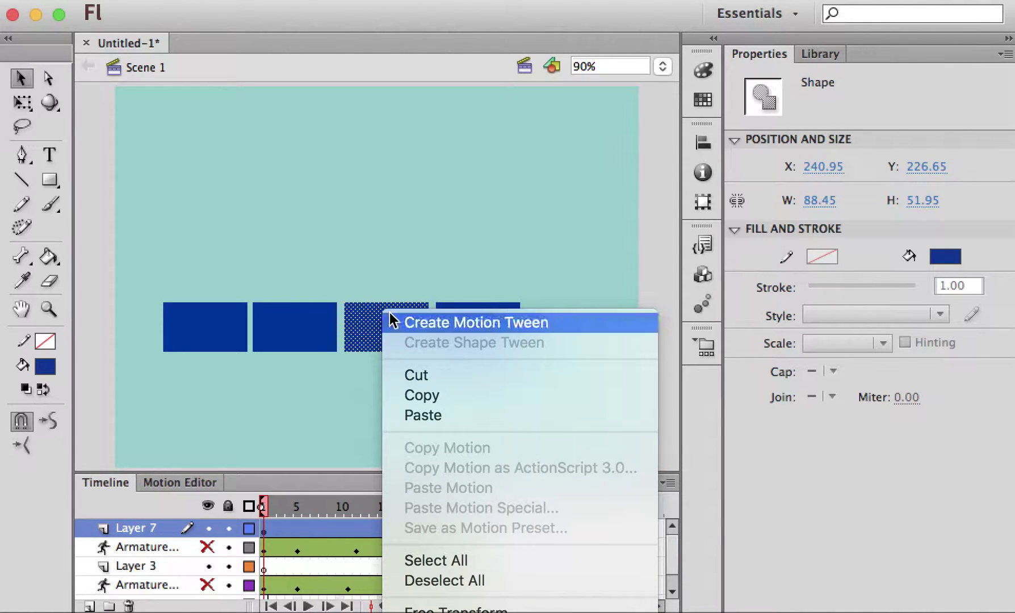
pyautogui.click(445, 585)
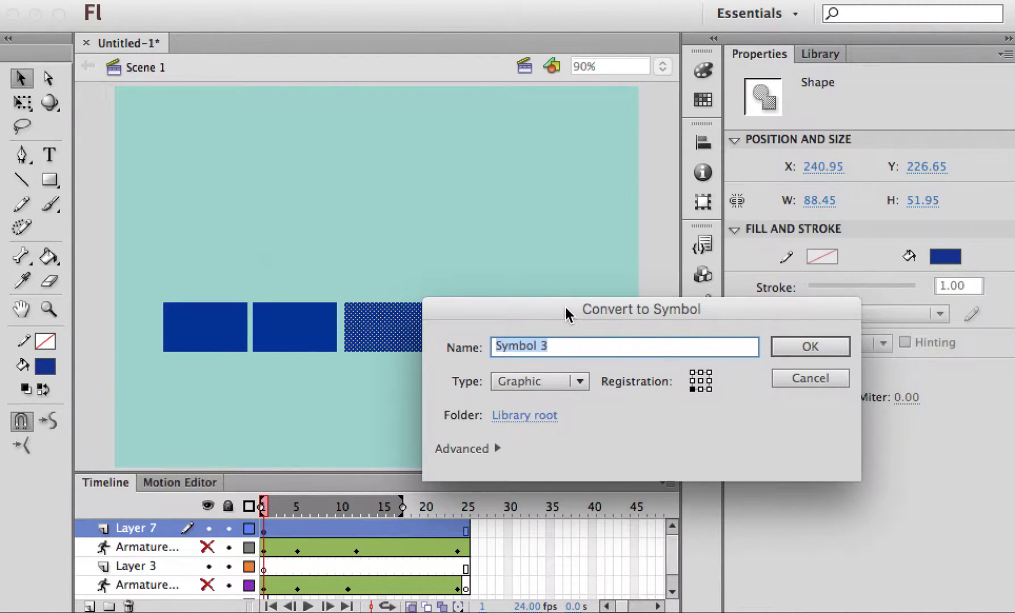
pyautogui.moveTo(566, 307); pyautogui.dragTo(371, 194)
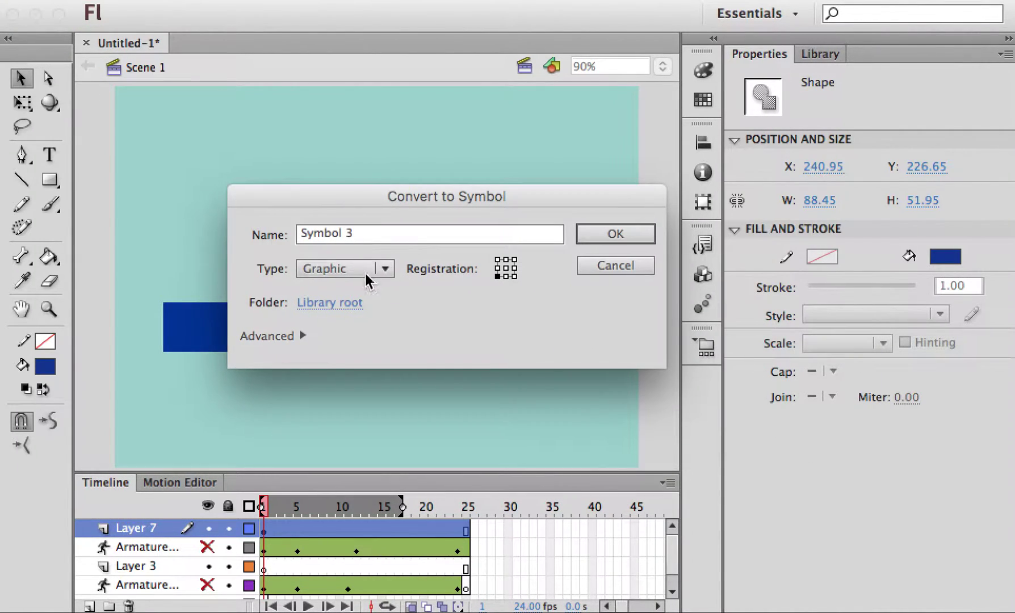
pyautogui.click(621, 237)
pyautogui.click(487, 332)
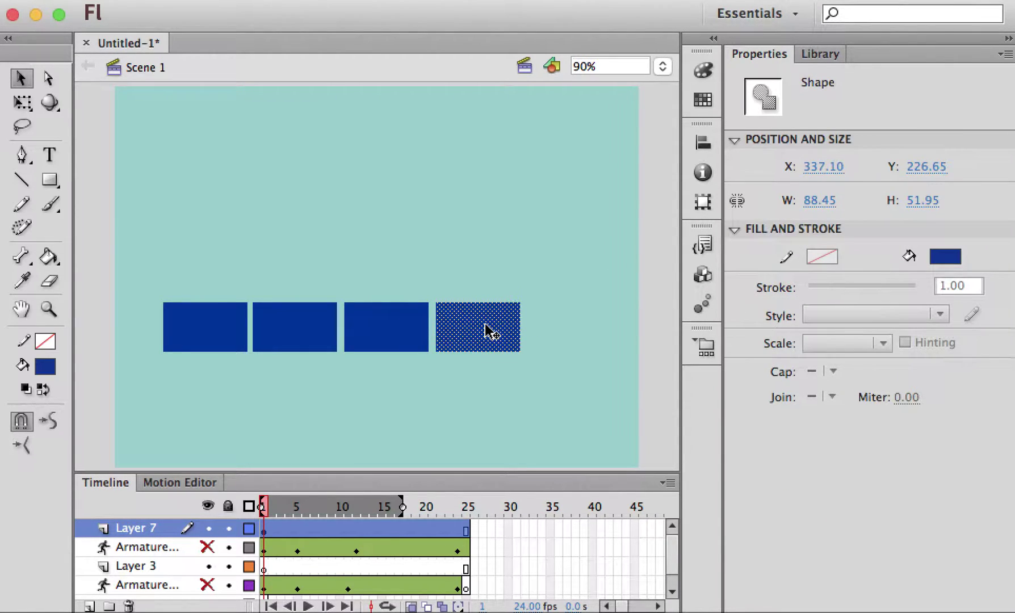
pyautogui.rightClick(487, 332)
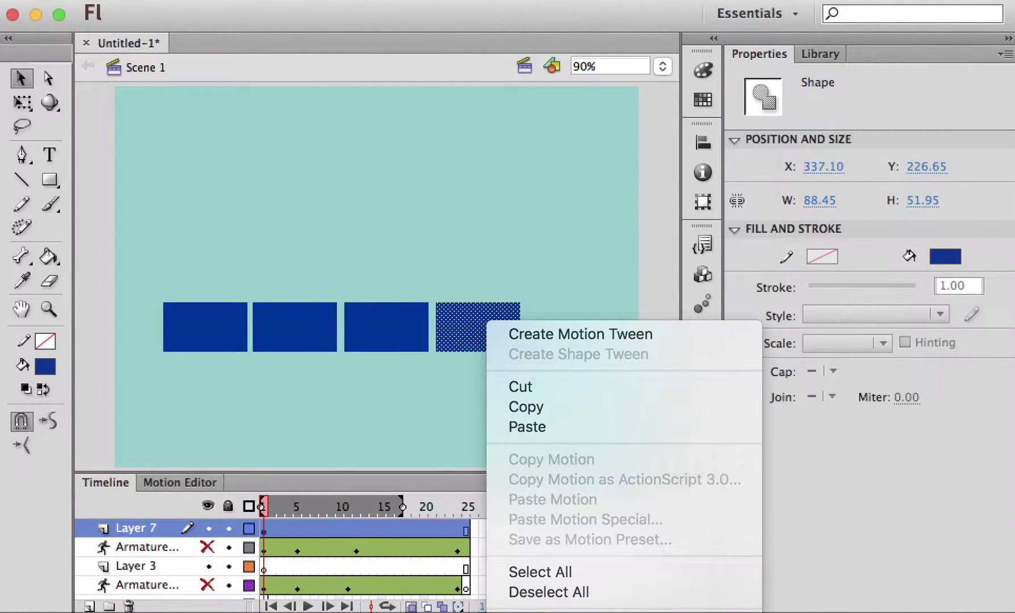
pyautogui.click(584, 612)
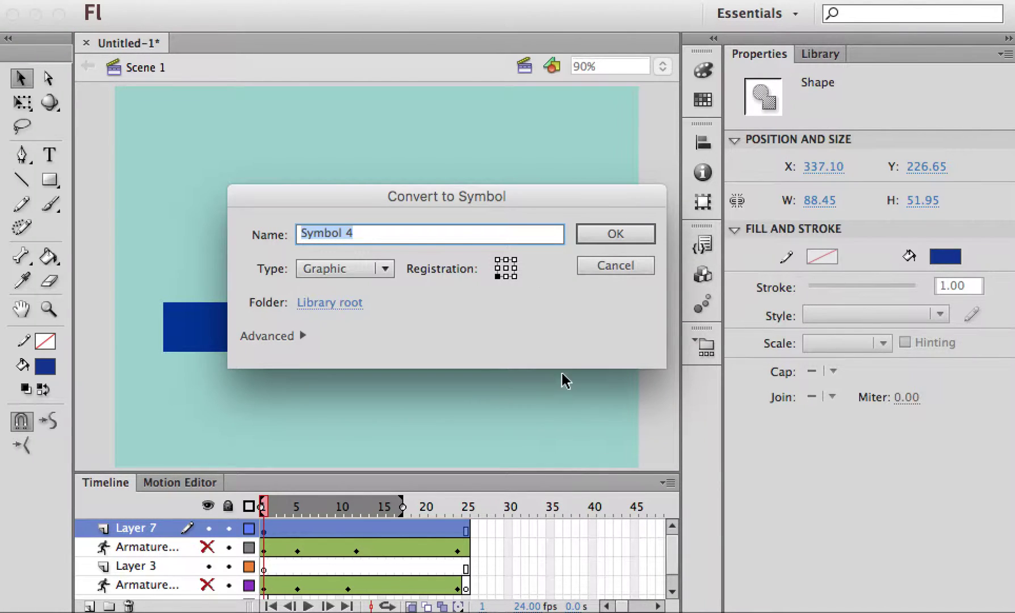
pyautogui.click(623, 235)
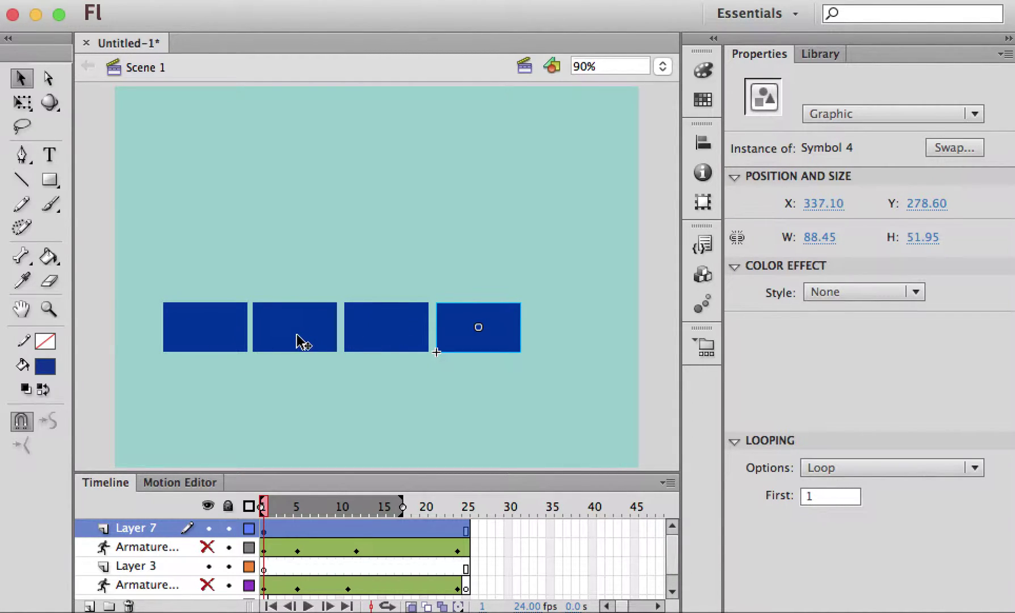
pyautogui.click(438, 258)
# Link the four rectangles with a chain of bones starting in the first one, and bend the chain by raising its last rectangle.
pyautogui.click(198, 331)
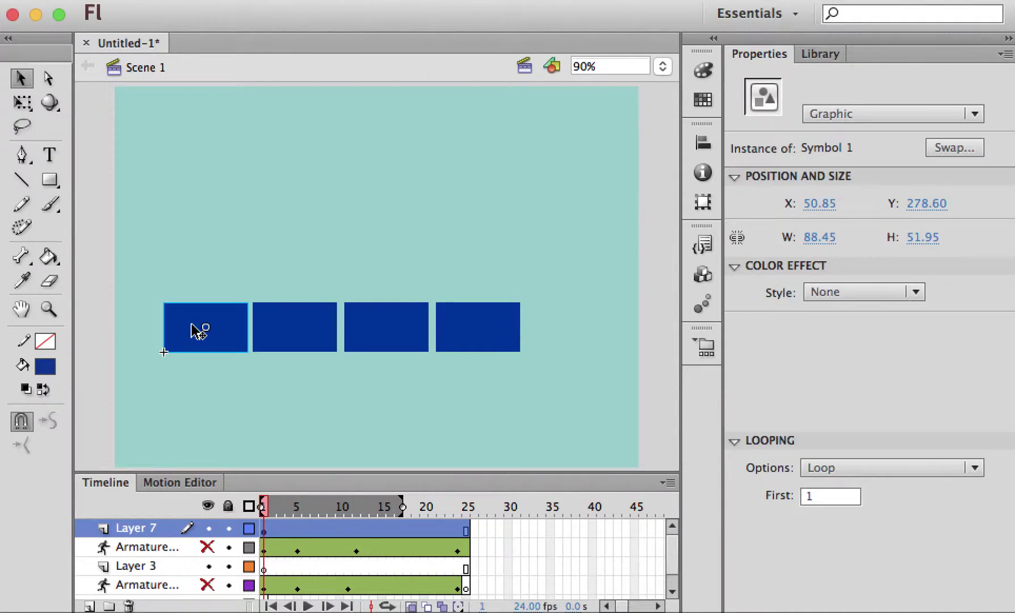
pyautogui.click(22, 256)
pyautogui.moveTo(195, 334); pyautogui.dragTo(476, 327)
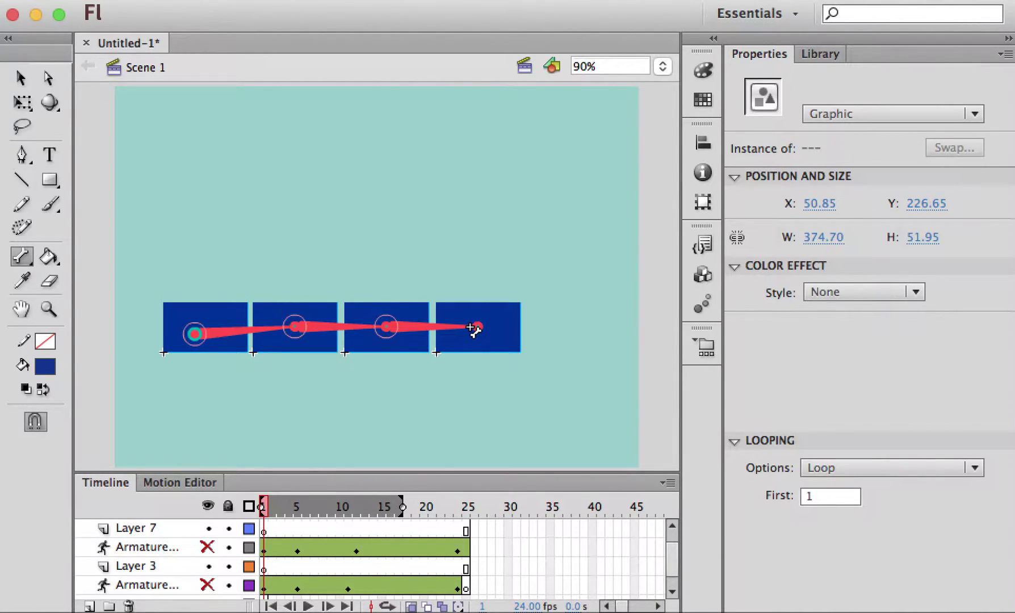
pyautogui.click(21, 79)
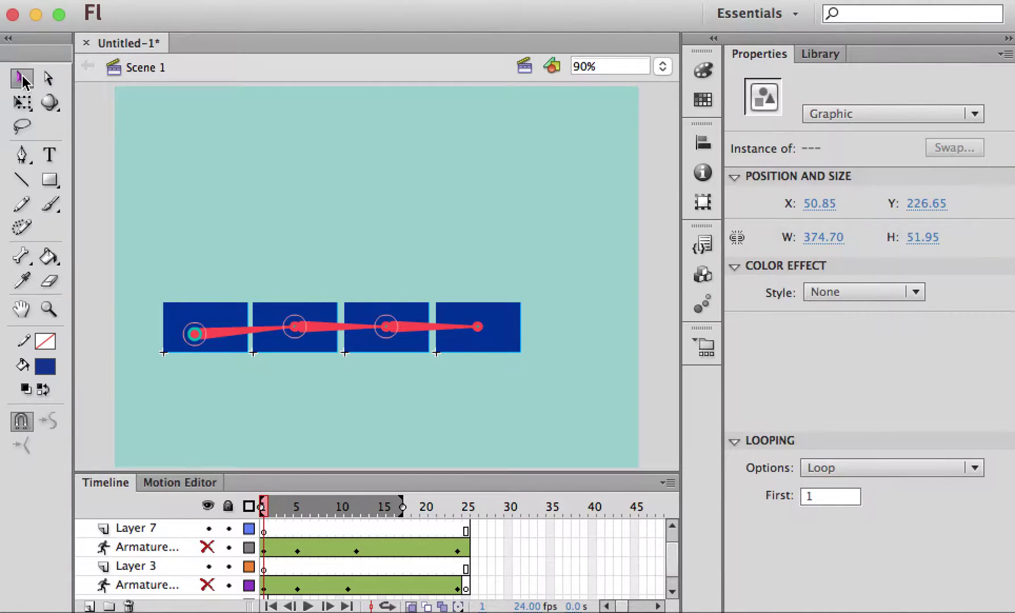
pyautogui.moveTo(479, 330); pyautogui.dragTo(506, 312)
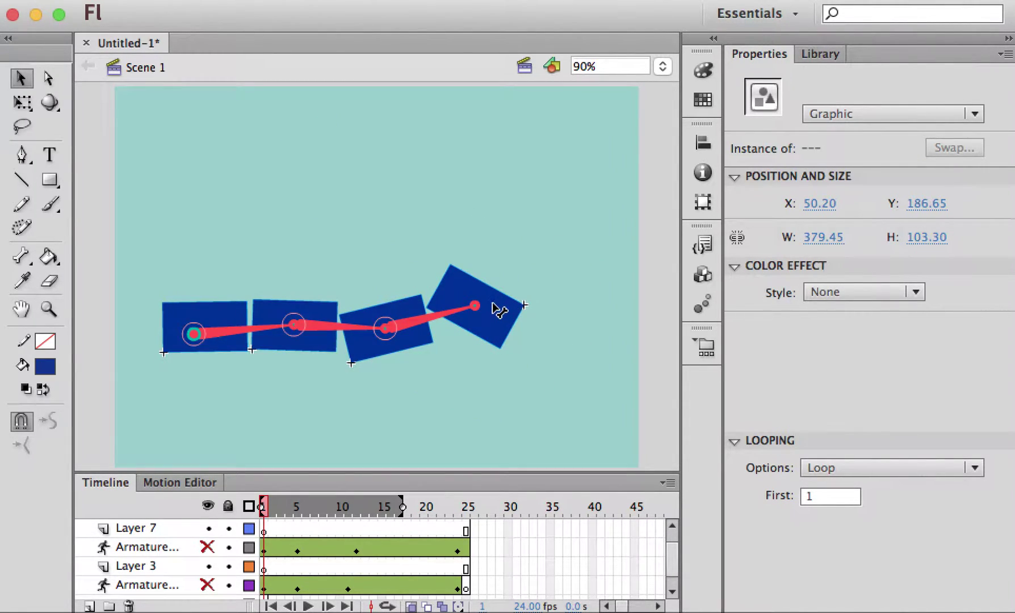
# Enable X translation and Y translation for the root bone in the first rectangle.
pyautogui.click(472, 309)
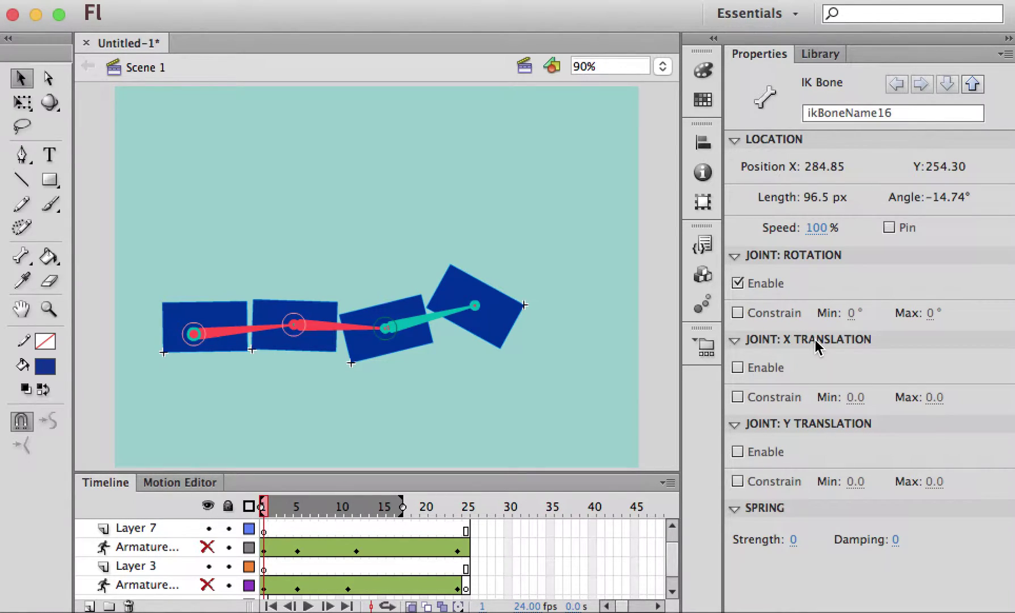
pyautogui.click(197, 336)
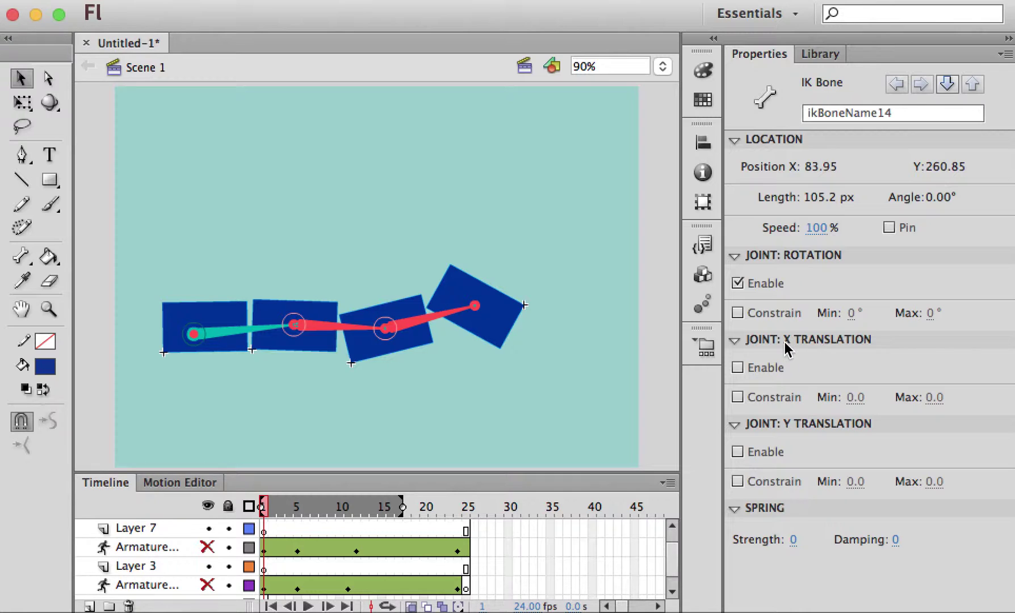
pyautogui.click(737, 368)
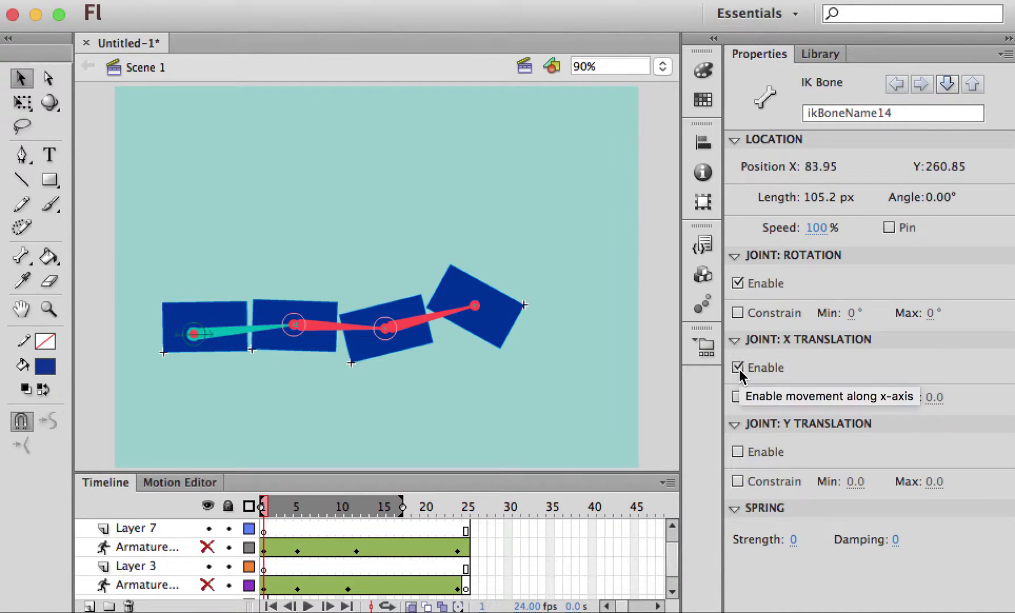
pyautogui.click(738, 451)
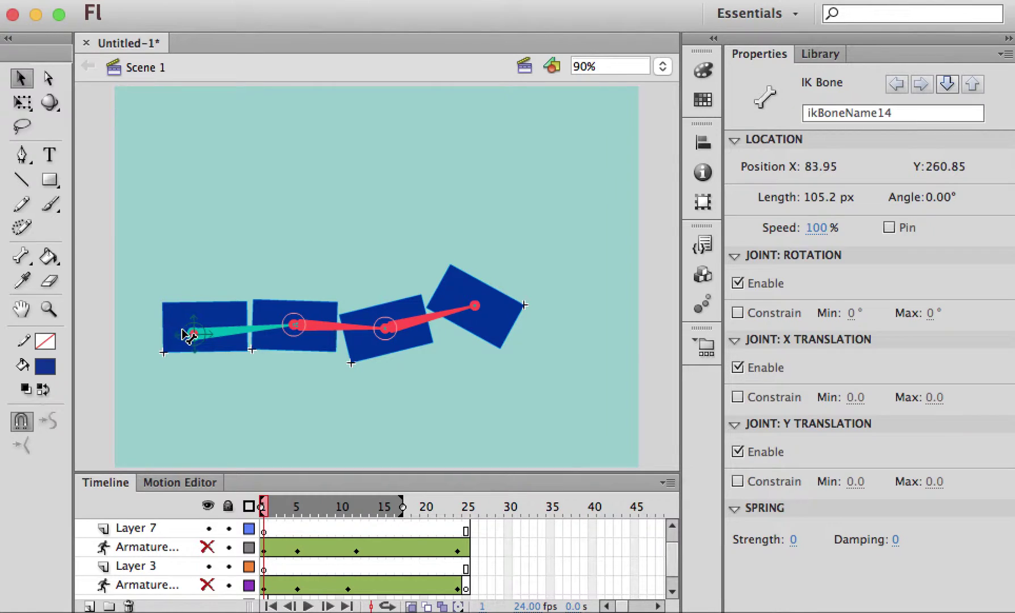
# Move the chain around the stage by its first rectangle, and disable the root bone's Y translation.
pyautogui.moveTo(199, 333); pyautogui.dragTo(380, 259)
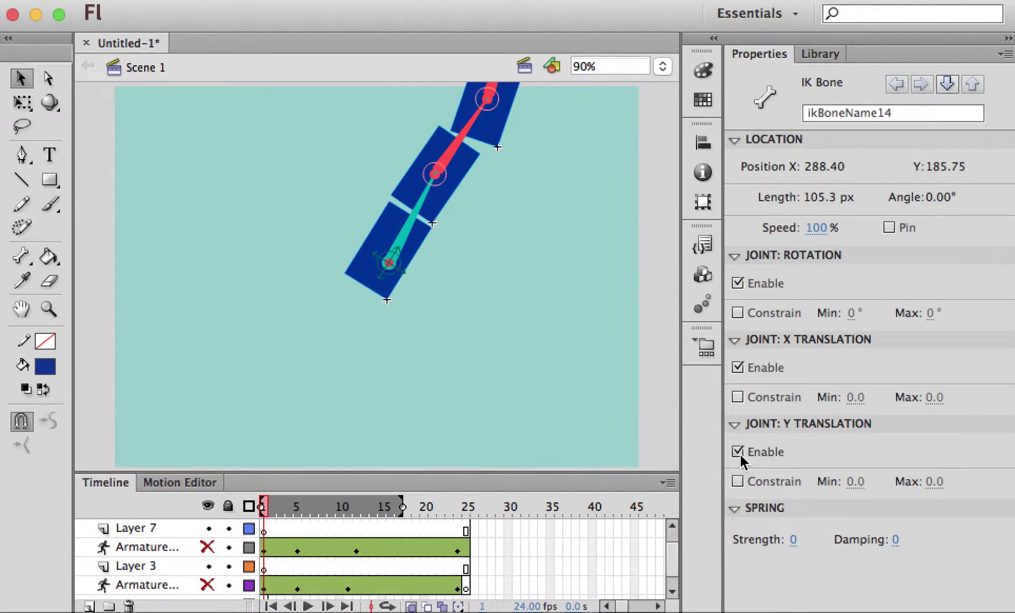
pyautogui.moveTo(386, 284); pyautogui.dragTo(174, 311)
pyautogui.click(243, 301)
pyautogui.moveTo(243, 302); pyautogui.dragTo(182, 386)
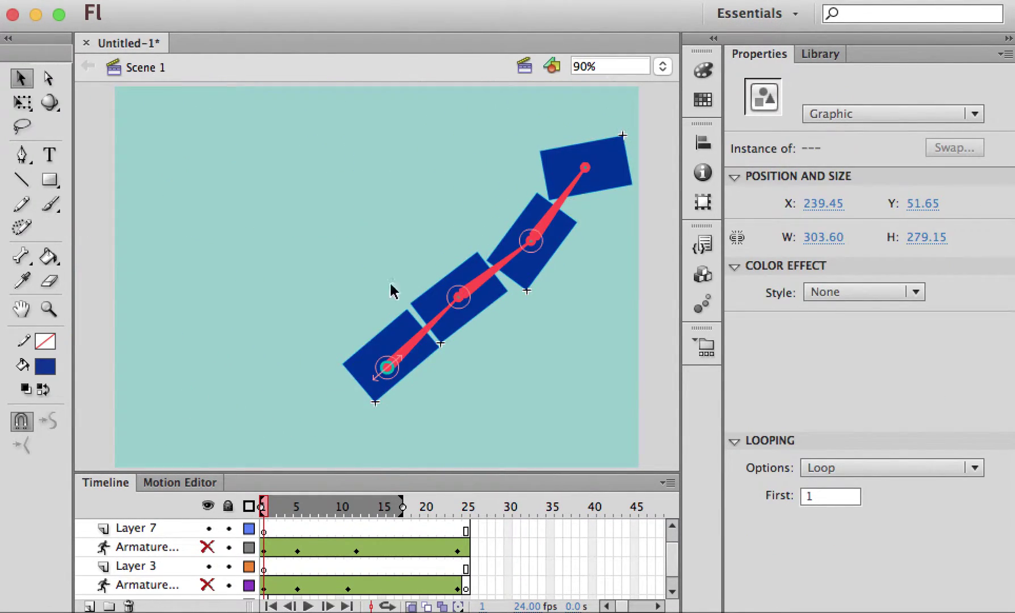
pyautogui.moveTo(369, 358)
pyautogui.mouseDown()
pyautogui.moveTo(268, 356)
pyautogui.moveTo(403, 334)
pyautogui.mouseUp()
# Pin the root bone and try moving the first rectangle against the pinned joint.
pyautogui.click(483, 391)
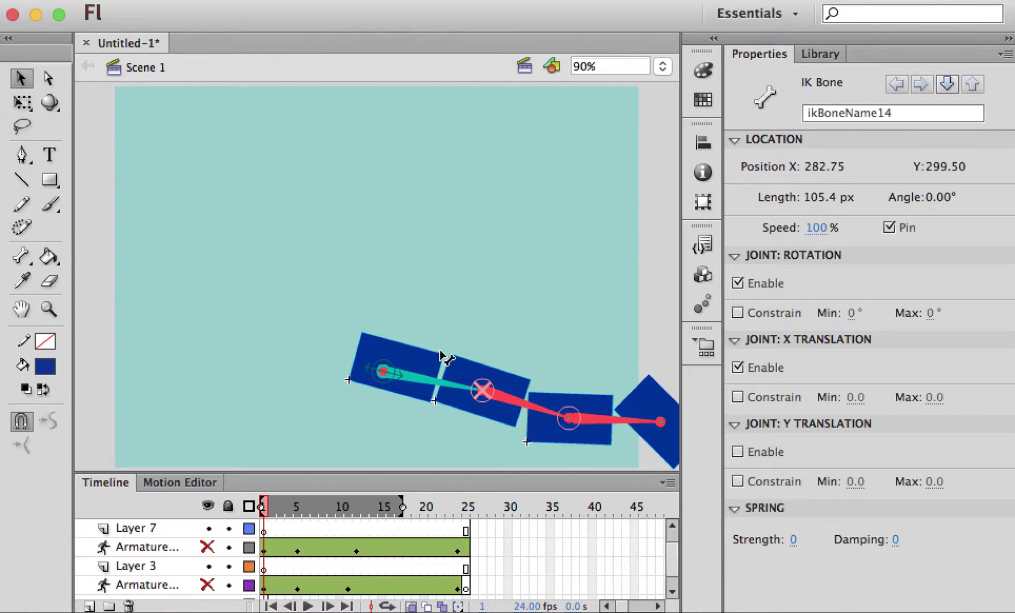
pyautogui.click(340, 358)
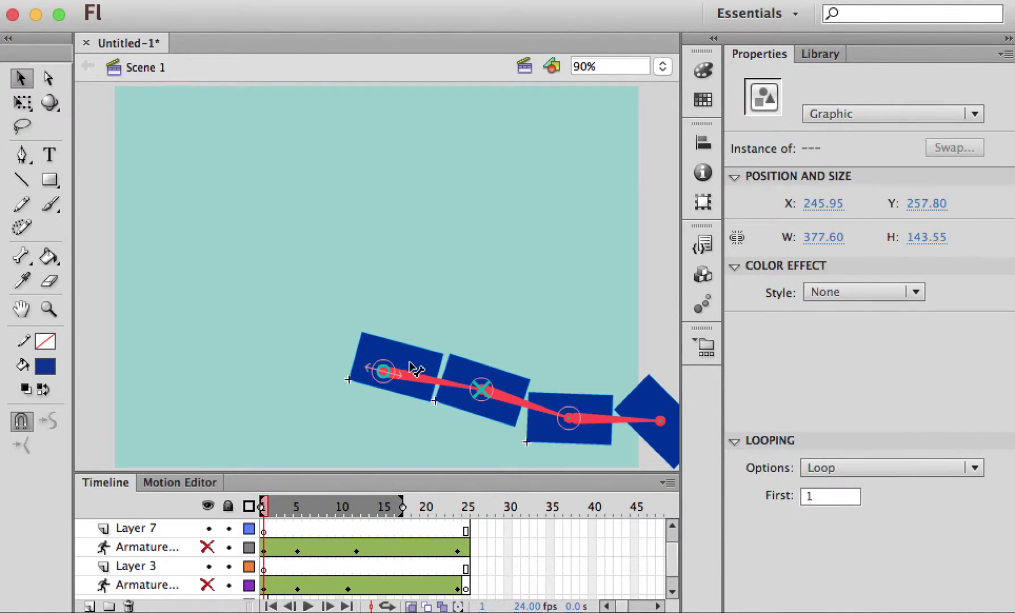
pyautogui.moveTo(411, 368); pyautogui.dragTo(378, 369)
pyautogui.click(431, 379)
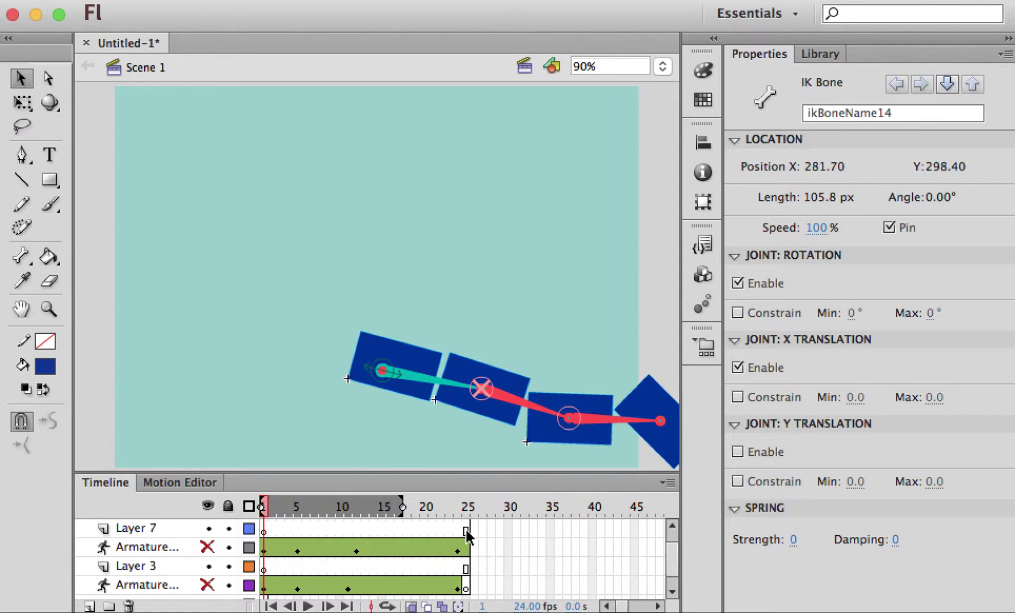
# Pose the armature at frame 5 by swinging the last three rectangles upward around the pinned joint.
pyautogui.click(297, 531)
pyautogui.click(357, 414)
pyautogui.click(375, 366)
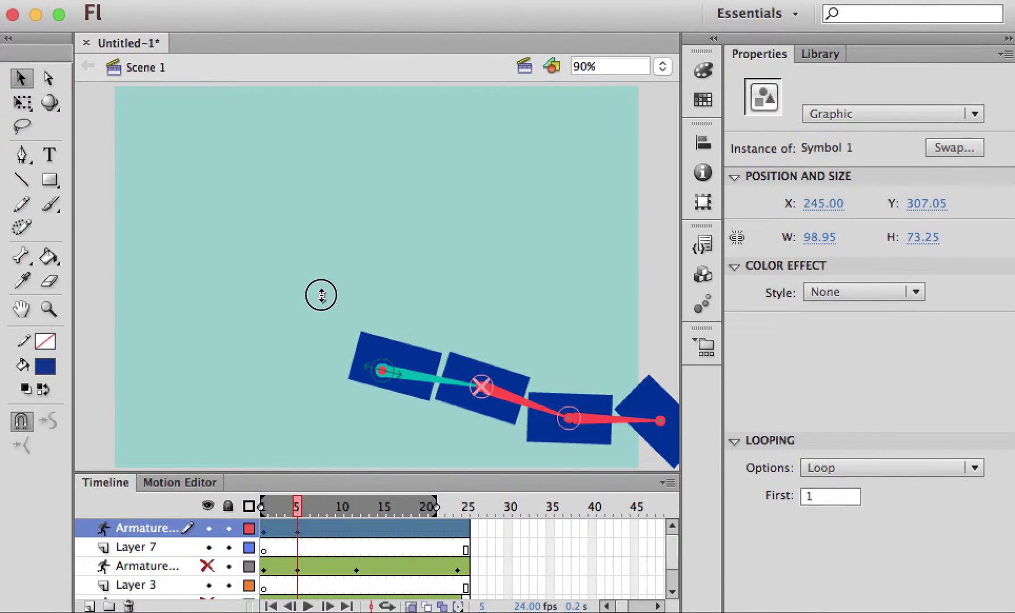
pyautogui.click(410, 380)
pyautogui.moveTo(410, 380); pyautogui.dragTo(465, 383)
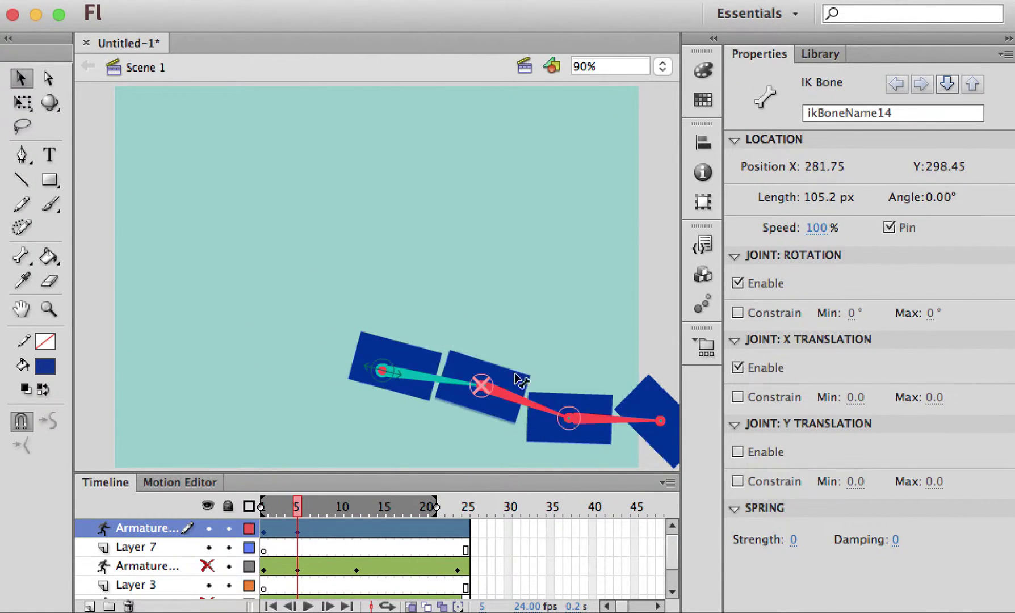
pyautogui.moveTo(585, 420); pyautogui.dragTo(462, 210)
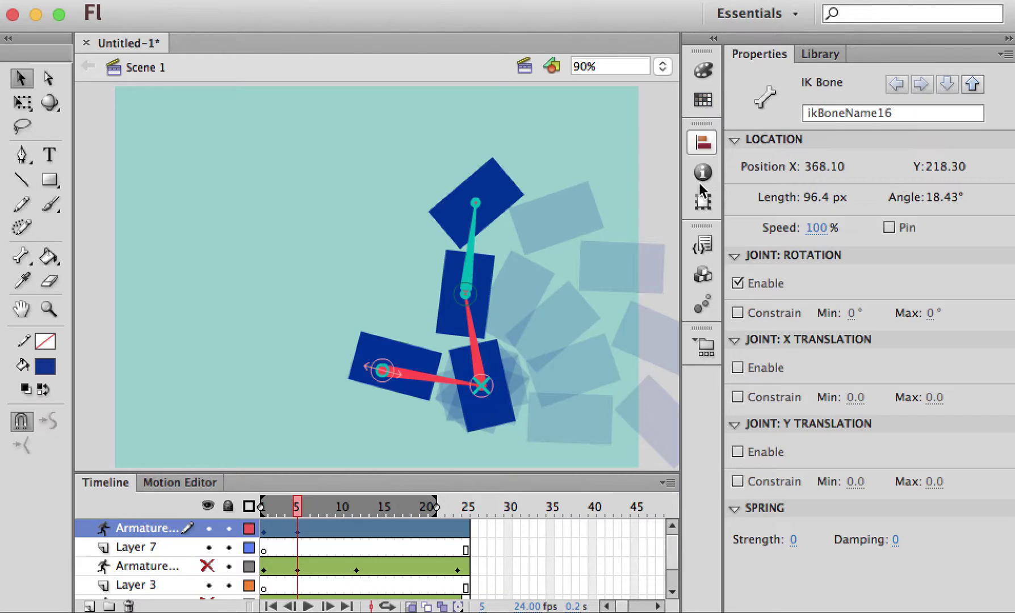
# Browse the default motion presets, previewing bounce-smoosh, fly-in-blur-right and flyin-pause-flyout, and leave them without applying any.
pyautogui.click(702, 305)
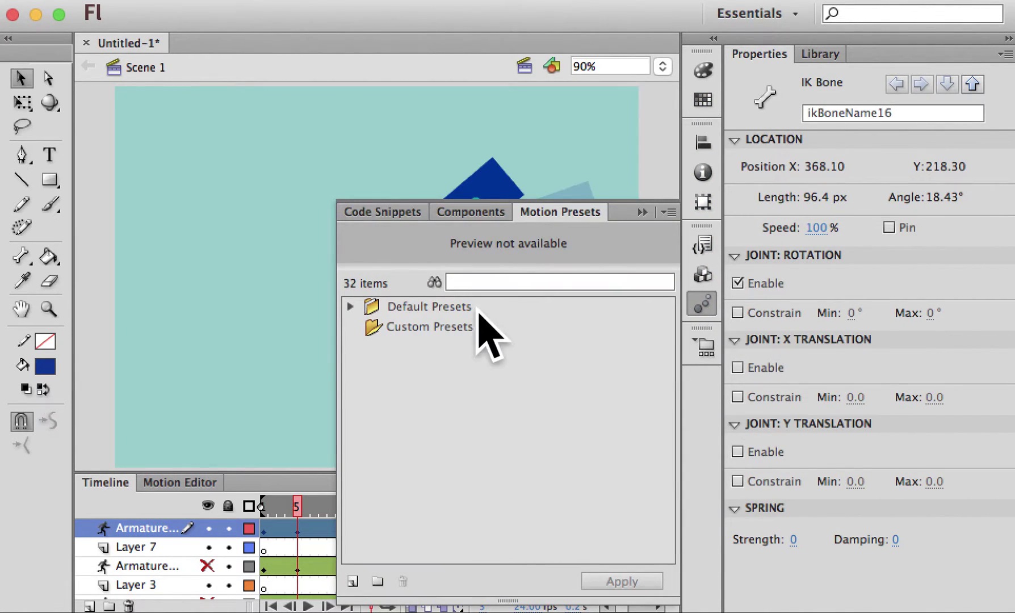
pyautogui.click(350, 306)
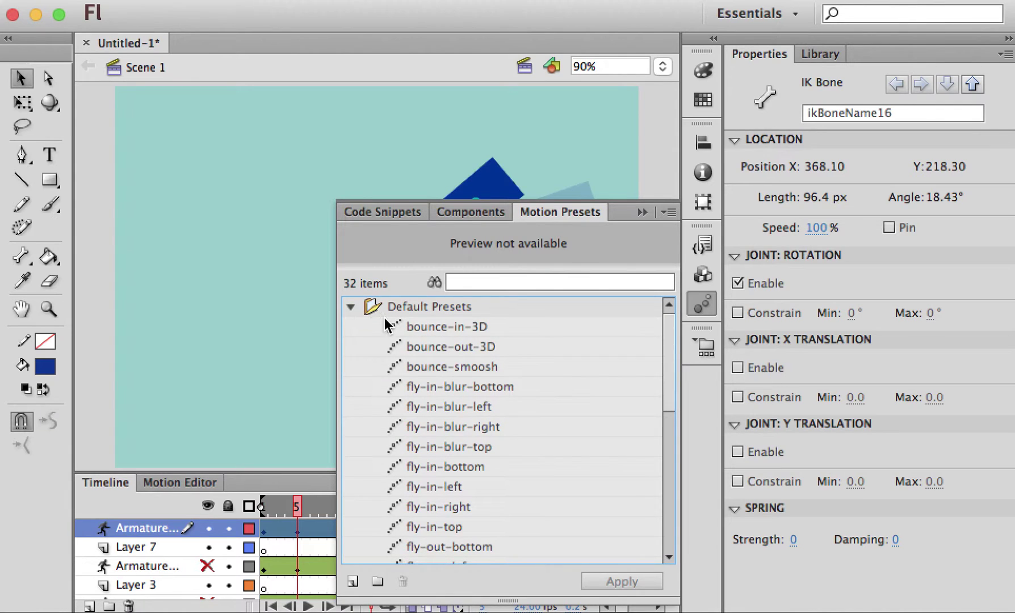
pyautogui.click(436, 367)
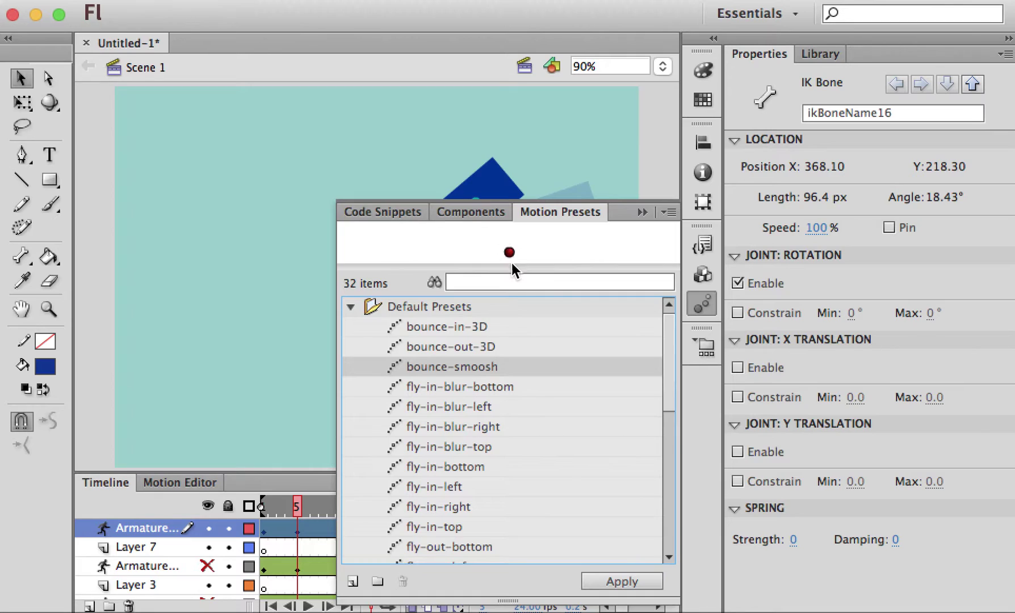
pyautogui.click(464, 427)
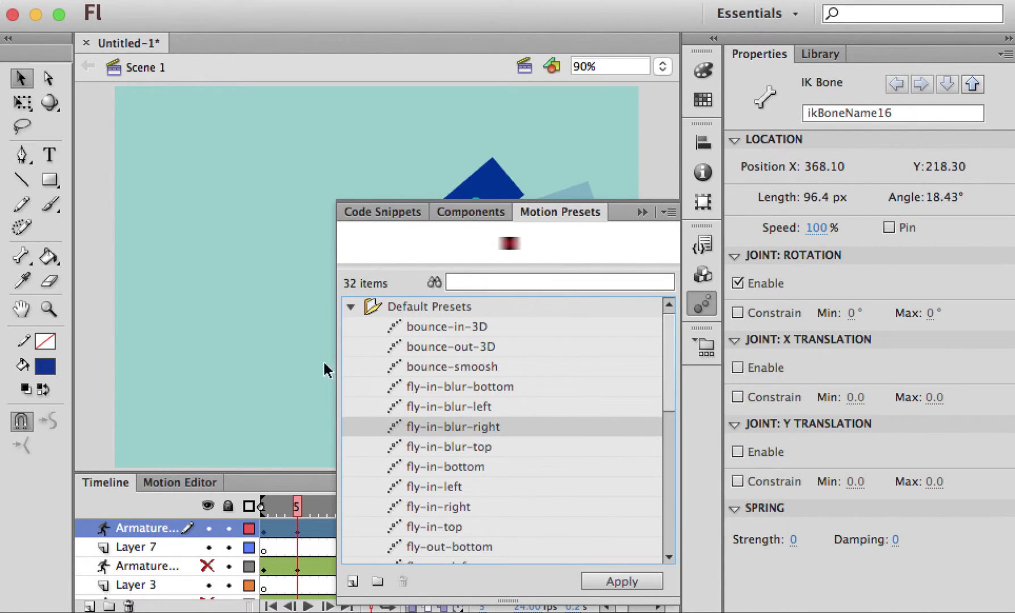
pyautogui.scroll(-3, 454, 515)
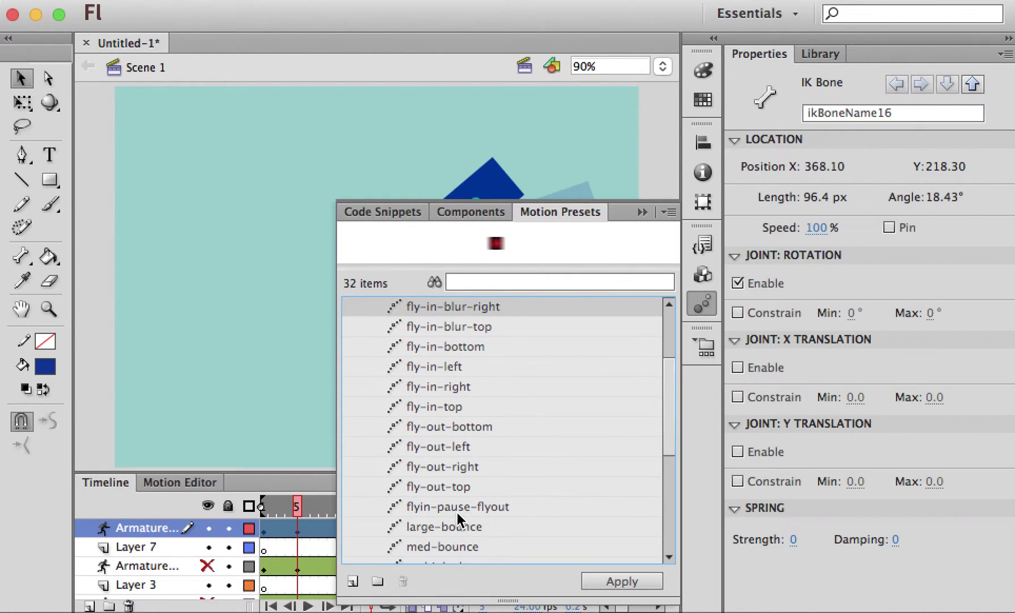
pyautogui.click(456, 511)
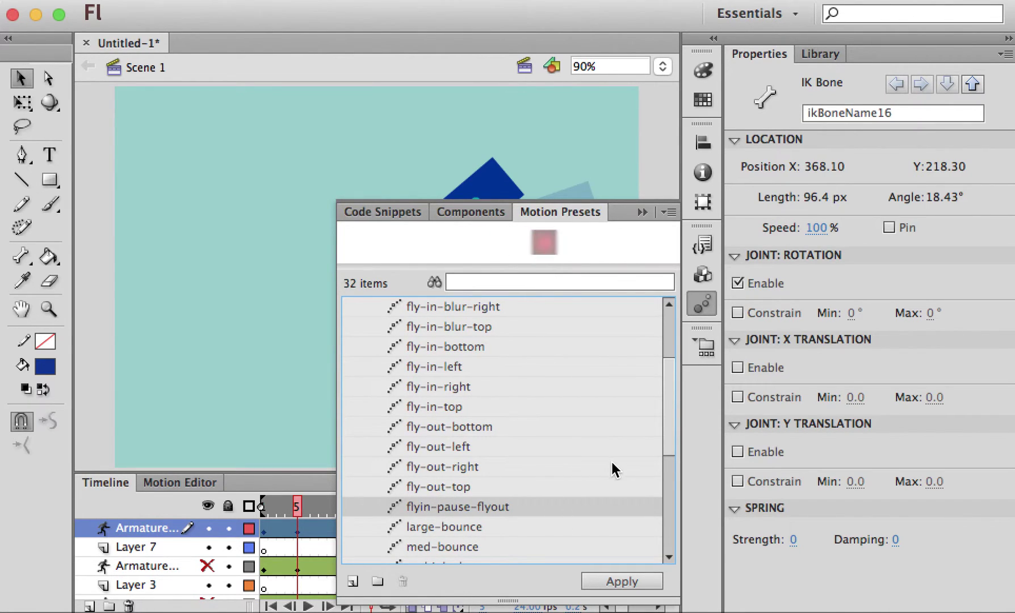
pyautogui.moveTo(664, 399); pyautogui.dragTo(641, 285)
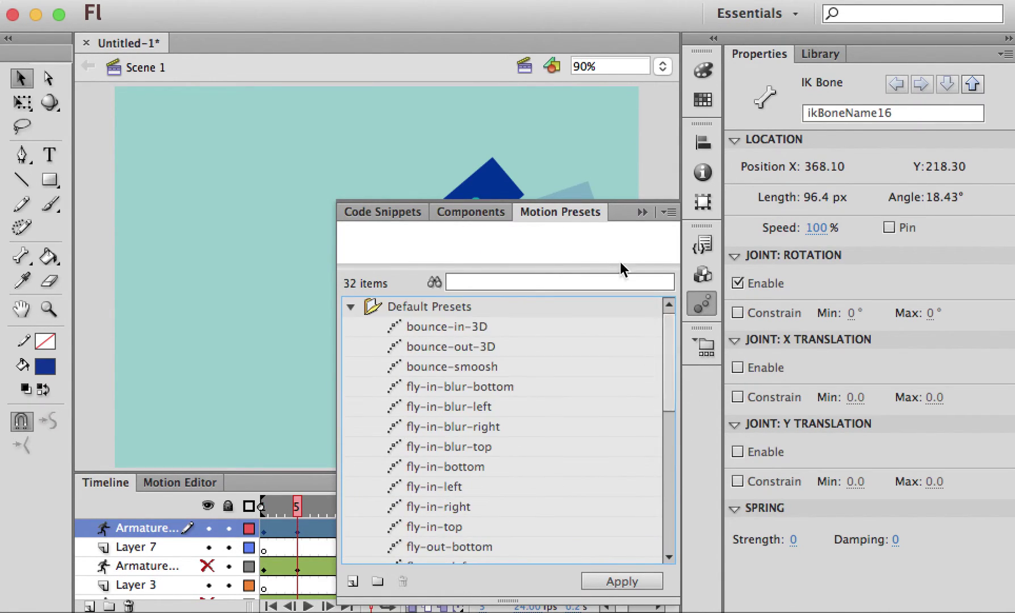
pyautogui.click(272, 195)
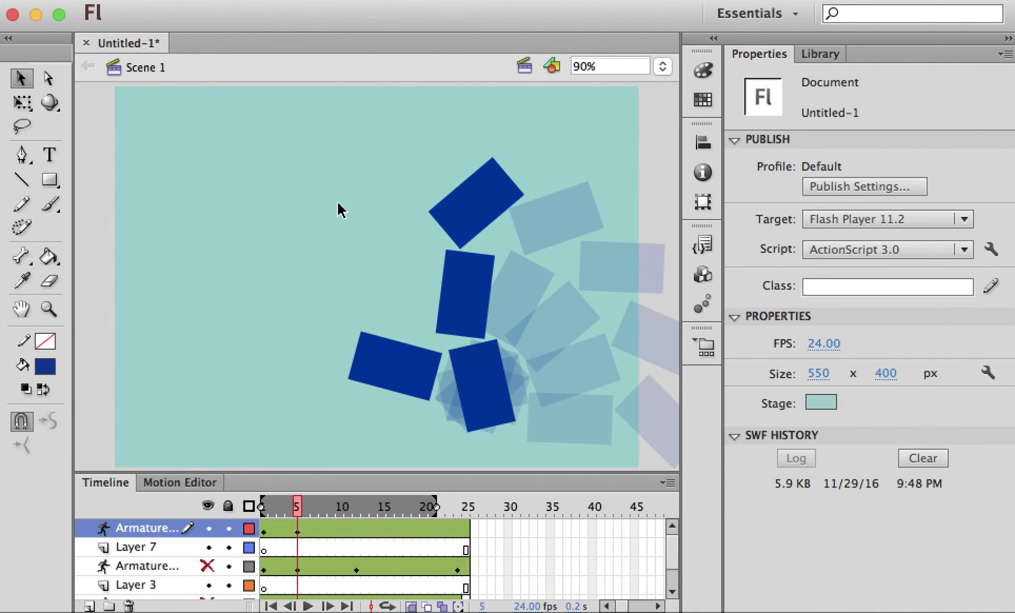